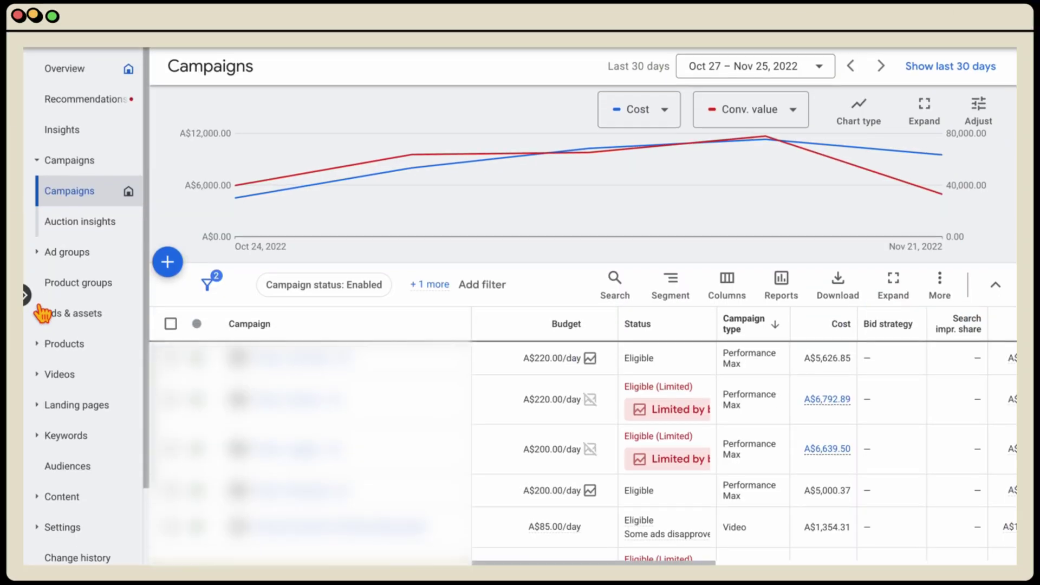
# - Open the Similar Audiences ad group in the Display campaign "Current Promotion - Affinity & Similar [Display]"
pyautogui.click(41, 310)
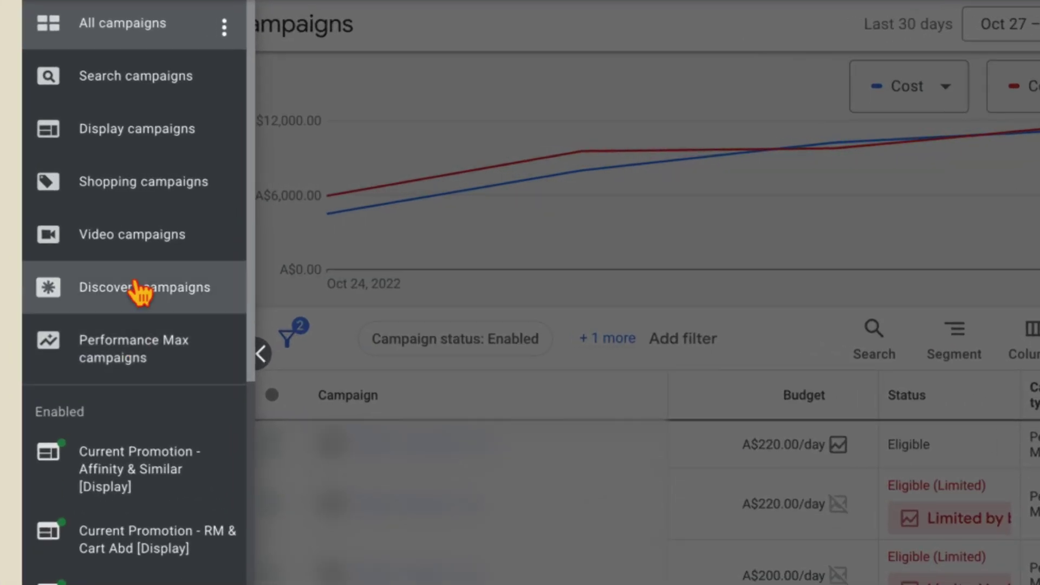
pyautogui.click(139, 153)
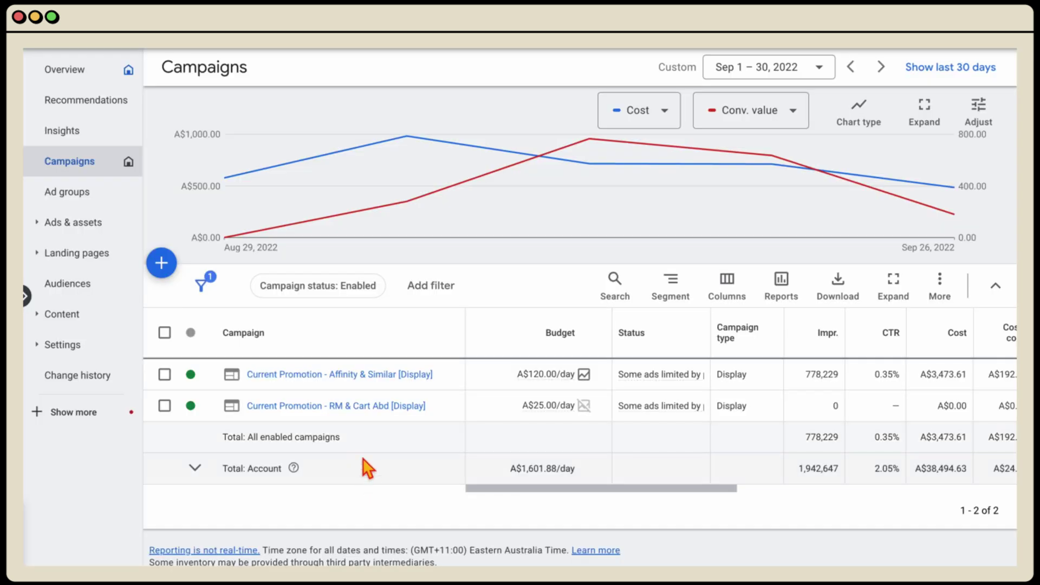
pyautogui.click(298, 380)
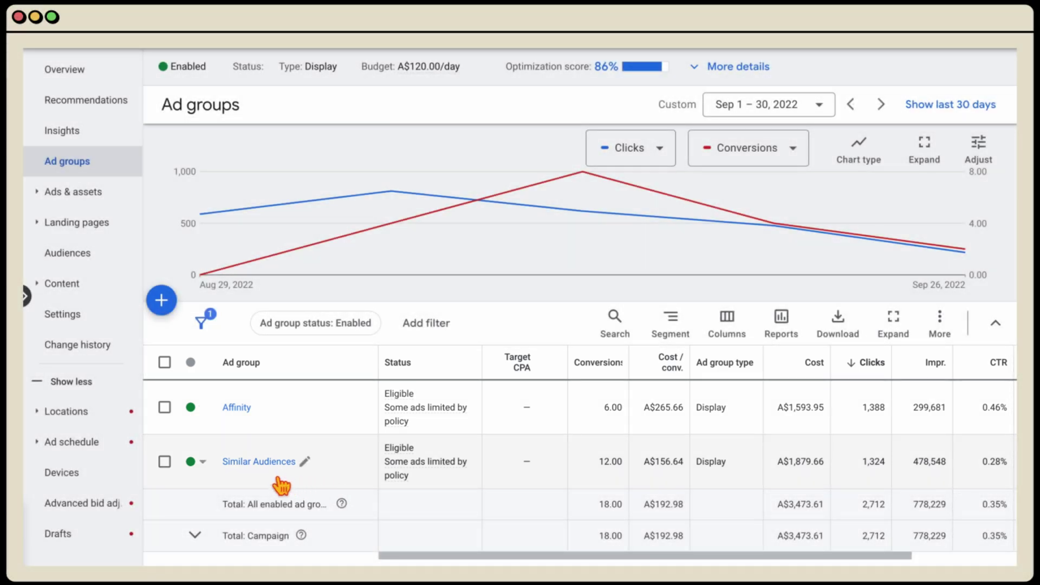
pyautogui.click(274, 466)
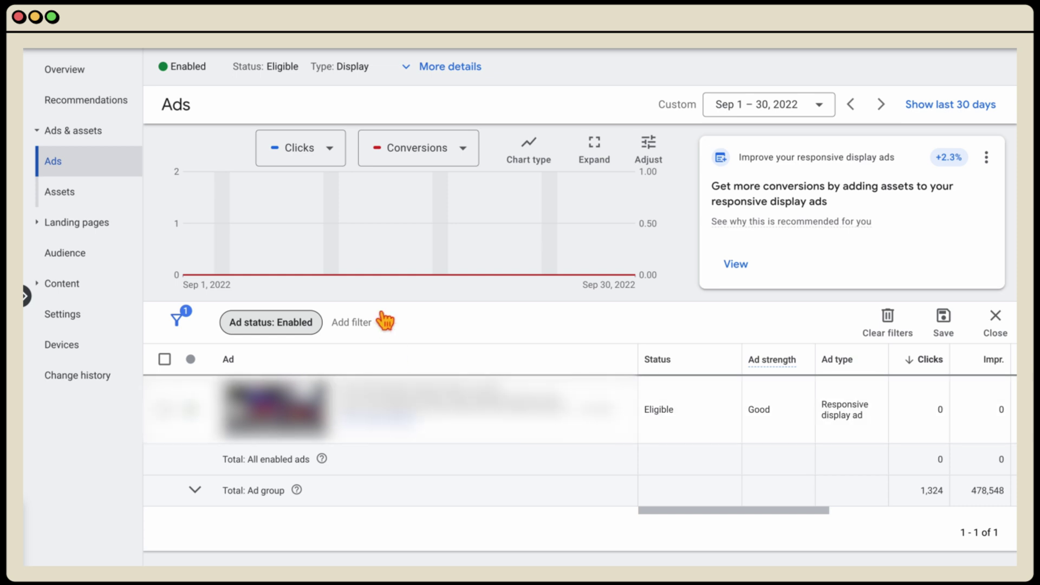
# - Set the ads report's date range to Sep 1 – Nov 25, 2022 and filter ad status to Enabled, Paused
pyautogui.click(715, 108)
pyautogui.scroll(-5, 796, 369)
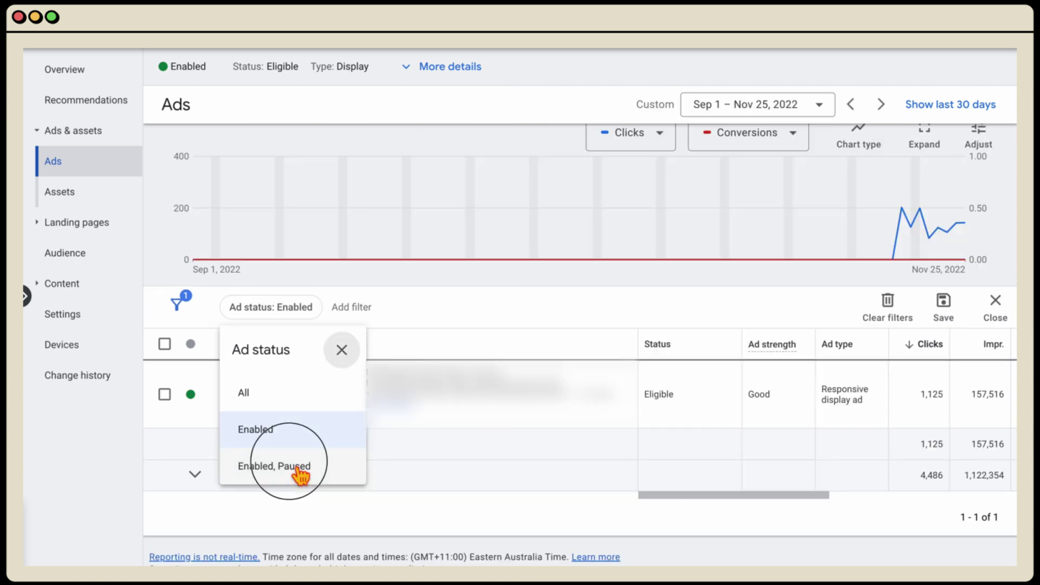
pyautogui.click(297, 476)
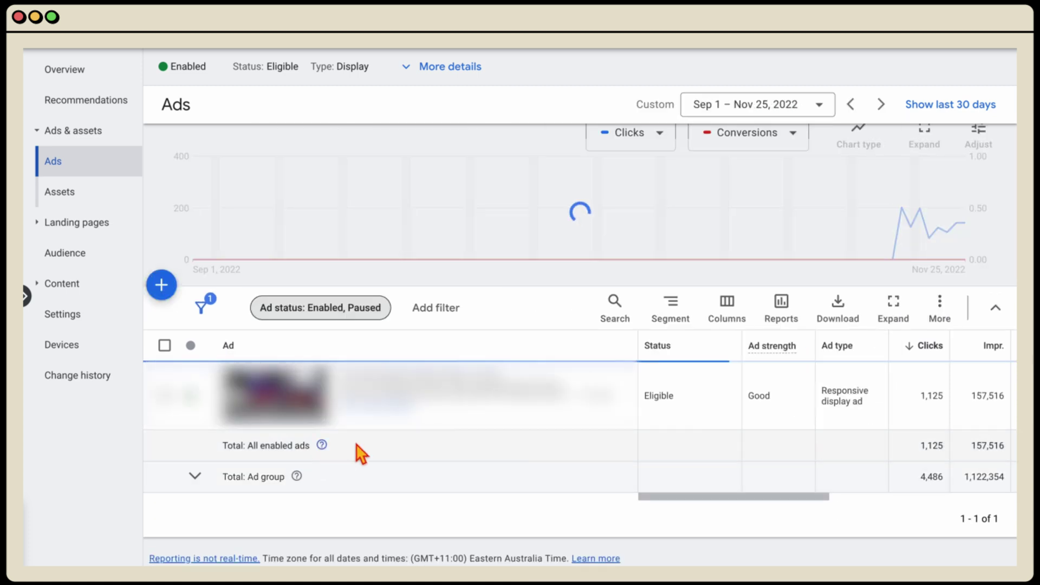
# - Sort the enabled and paused ads by conversions, highest first
pyautogui.hscroll(5, 543, 444)
pyautogui.hscroll(5, 543, 444)
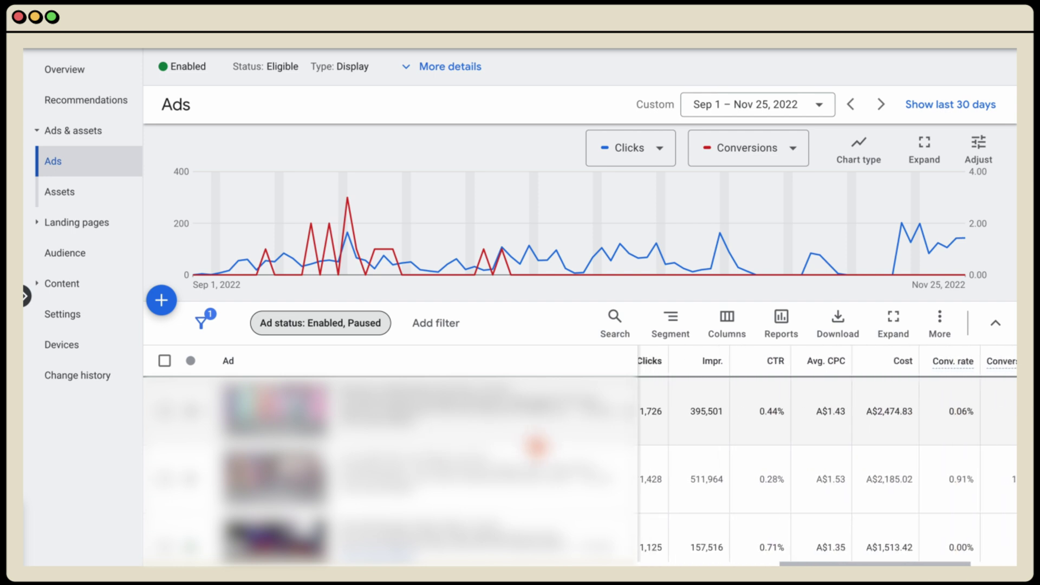
pyautogui.hscroll(2, 773, 428)
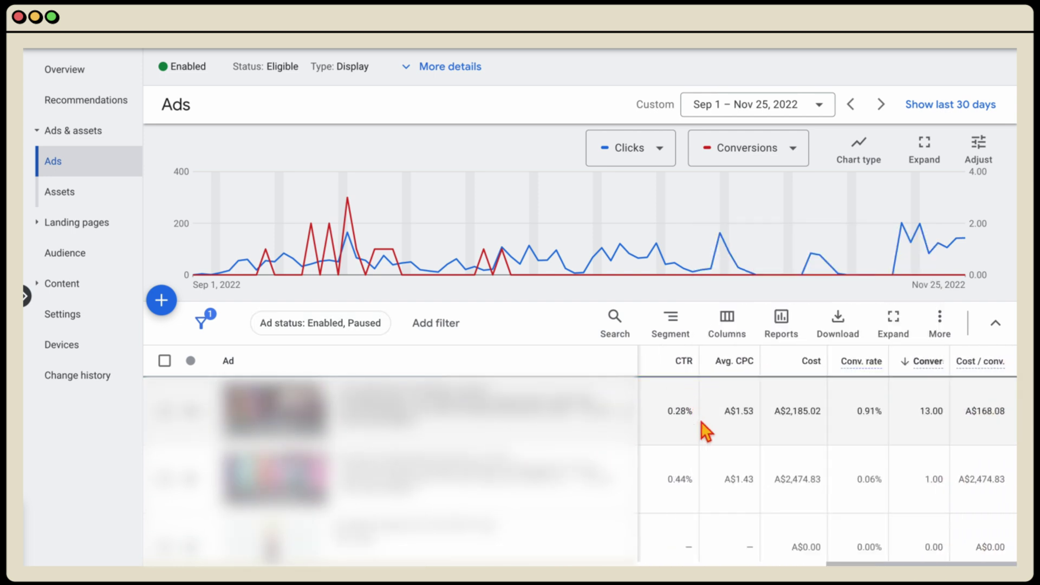
# - Compare the ads' types, ad strength, CTR, cost and conversions across the ads table
pyautogui.hscroll(-6, 701, 429)
pyautogui.scroll(-10, 702, 430)
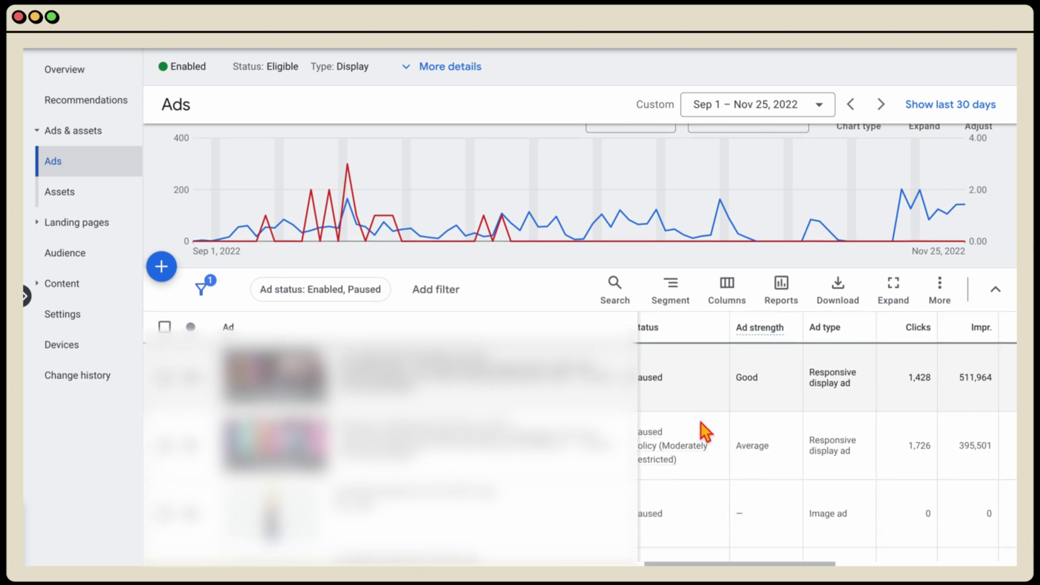
pyautogui.scroll(-5, 703, 431)
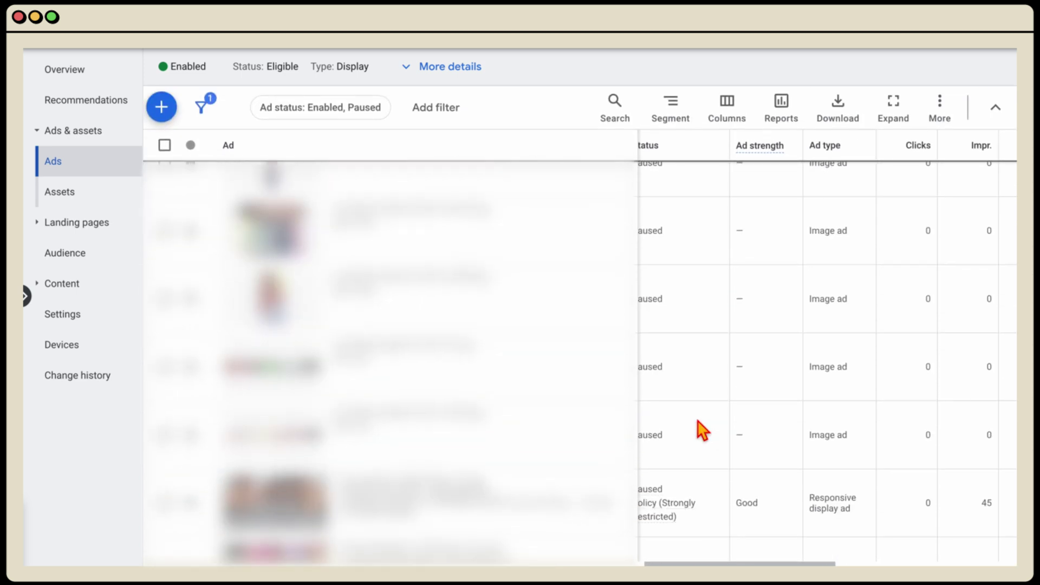
pyautogui.scroll(10, 702, 430)
pyautogui.scroll(3, 702, 430)
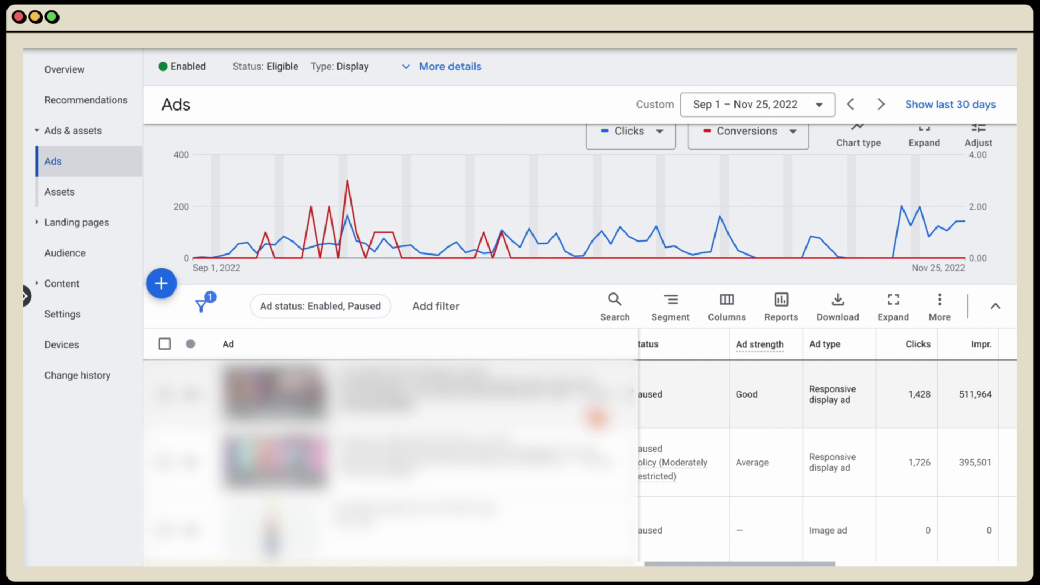
pyautogui.hscroll(10, 748, 400)
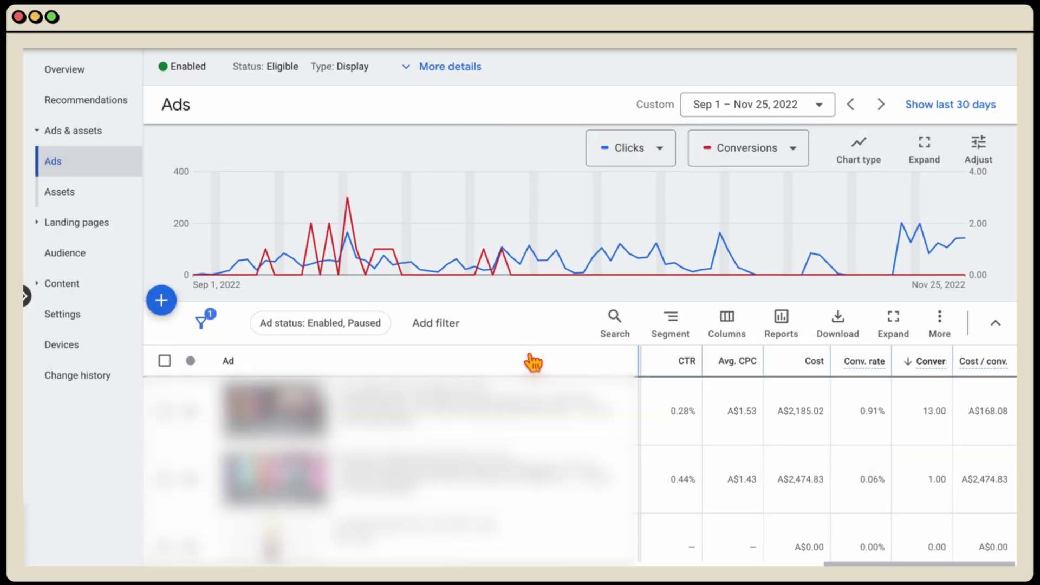
pyautogui.scroll(-1, 534, 359)
pyautogui.scroll(1, 550, 372)
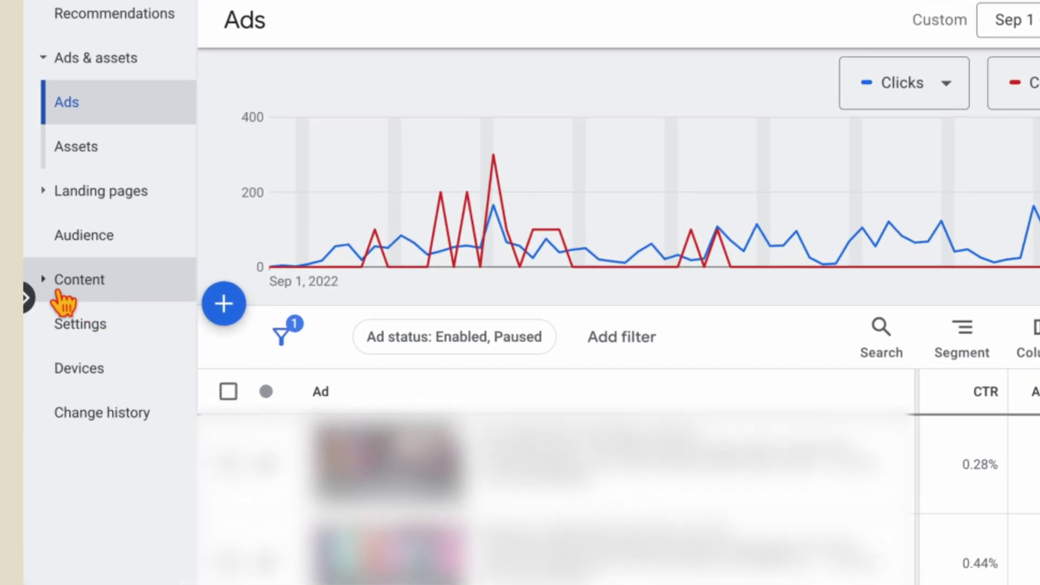
# - Open the ad group's Where ads showed report and review the placements' types, clicks, impressions and conversions
pyautogui.click(59, 293)
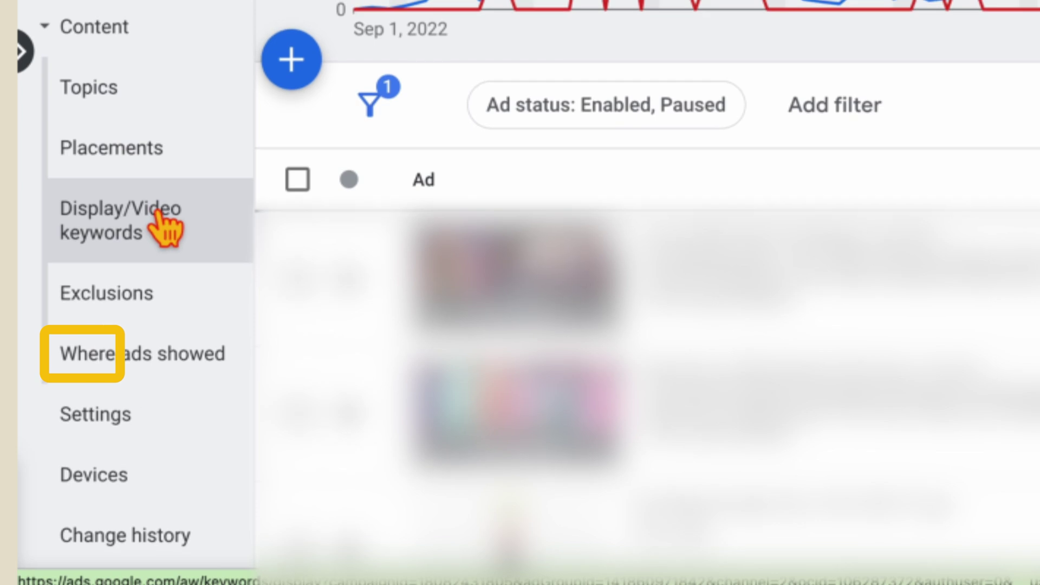
pyautogui.click(186, 376)
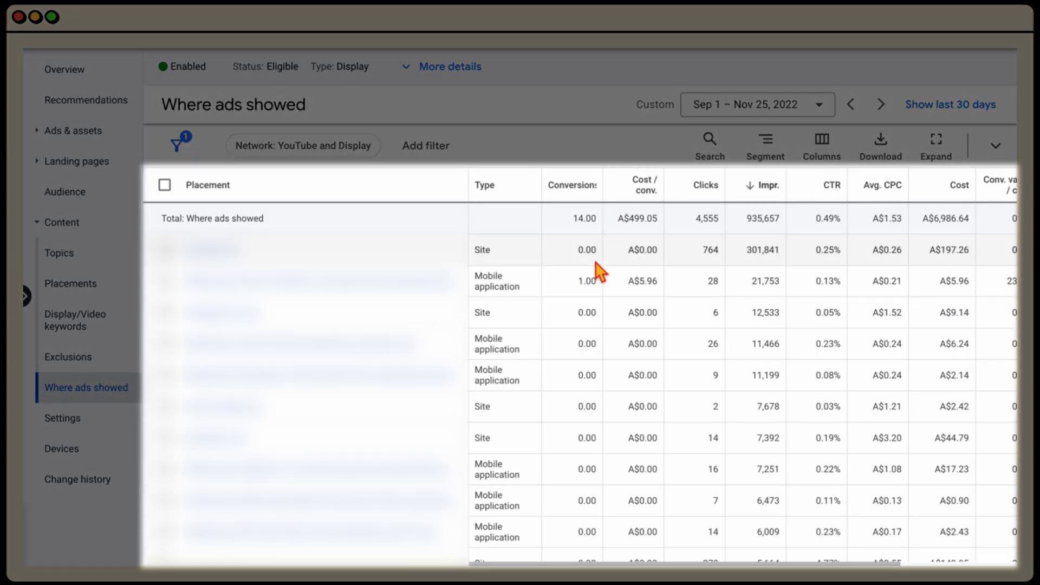
pyautogui.scroll(-5, 598, 271)
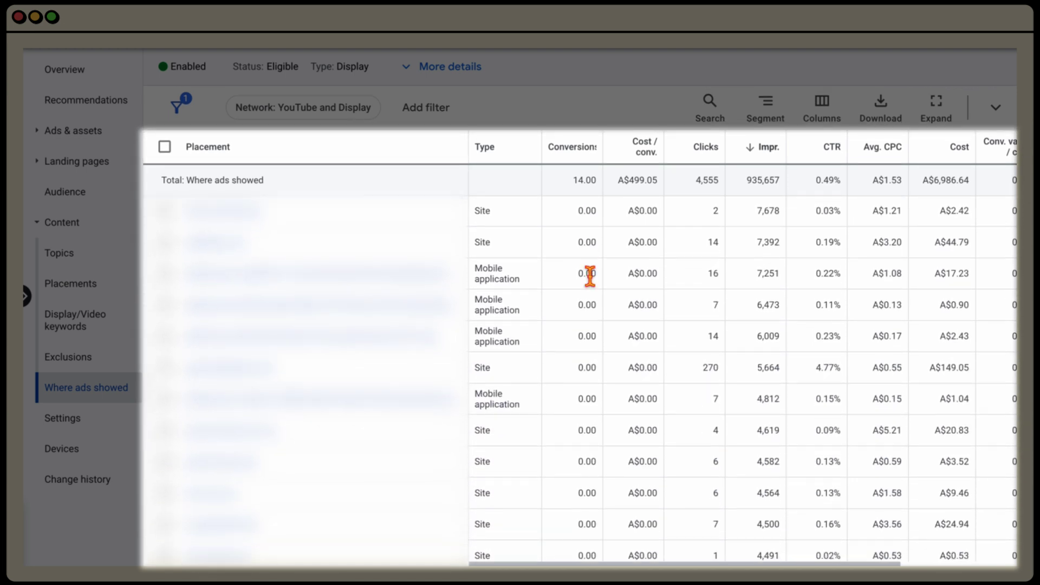
pyautogui.scroll(-4, 590, 276)
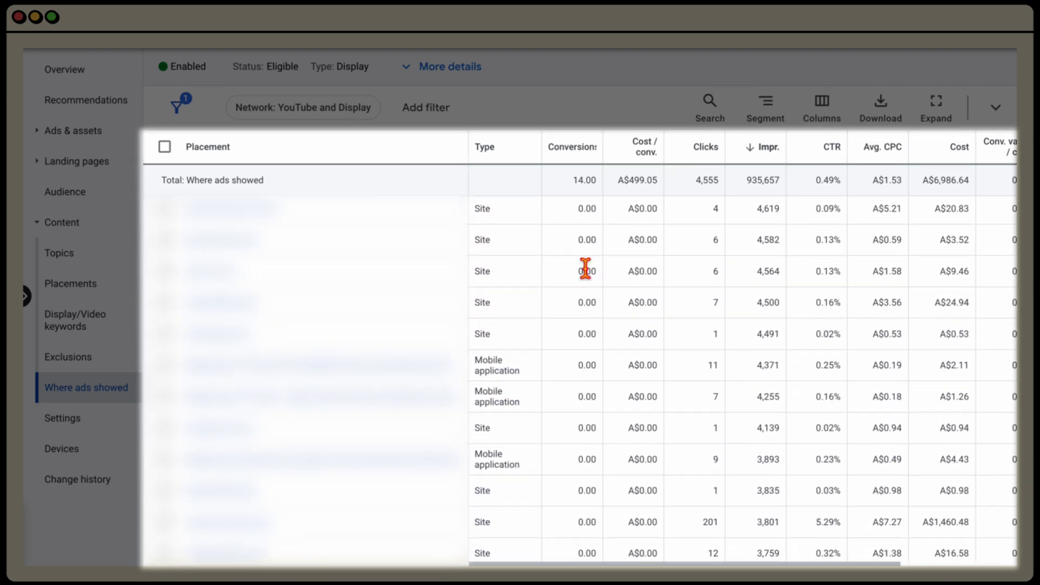
pyautogui.scroll(9, 589, 280)
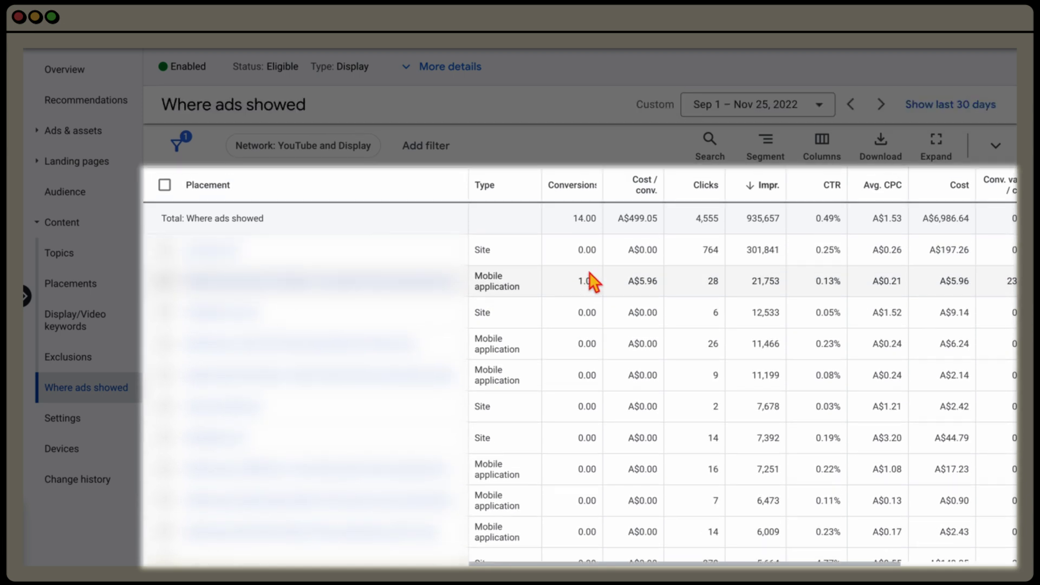
# - Sort the placements by cost, highest first, and check their conversion columns
pyautogui.click(961, 198)
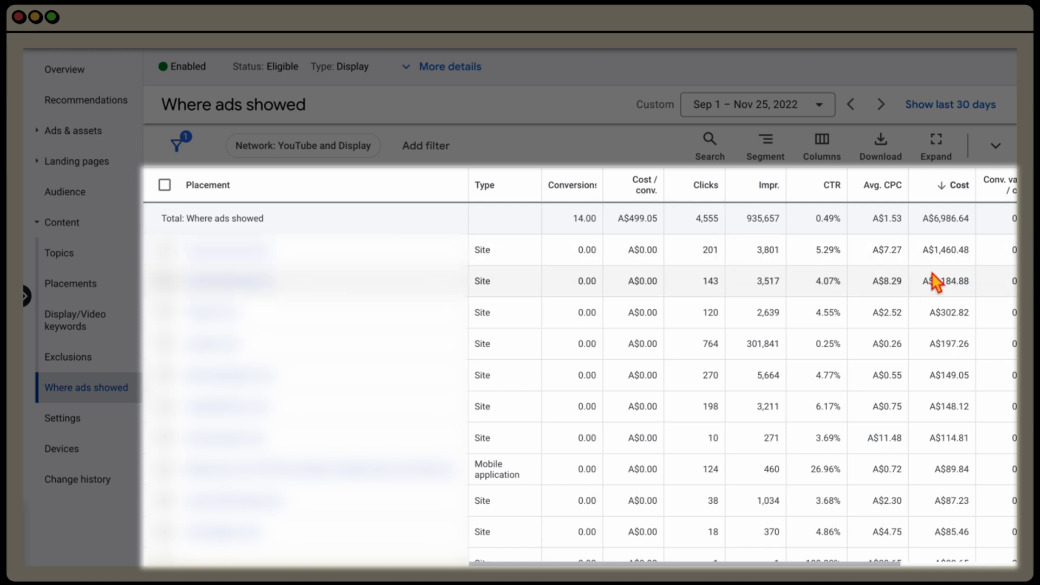
pyautogui.hscroll(5, 928, 279)
pyautogui.hscroll(-5, 928, 278)
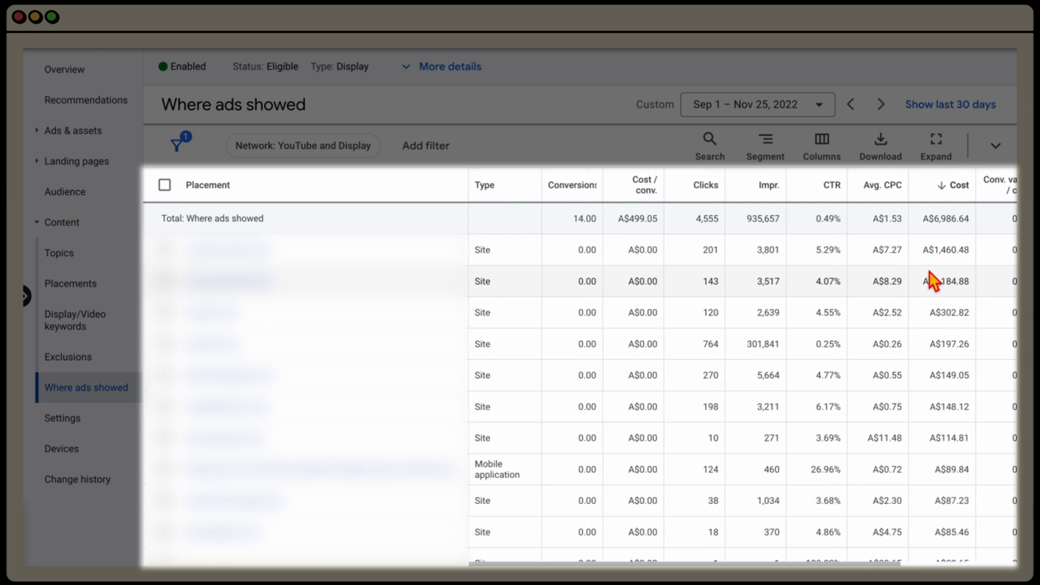
pyautogui.scroll(-1, 174, 273)
pyautogui.hscroll(1, 173, 265)
# - Exclude the two most expensive placements from the campaign and clear their selection
pyautogui.click(164, 239)
pyautogui.click(165, 271)
pyautogui.click(250, 135)
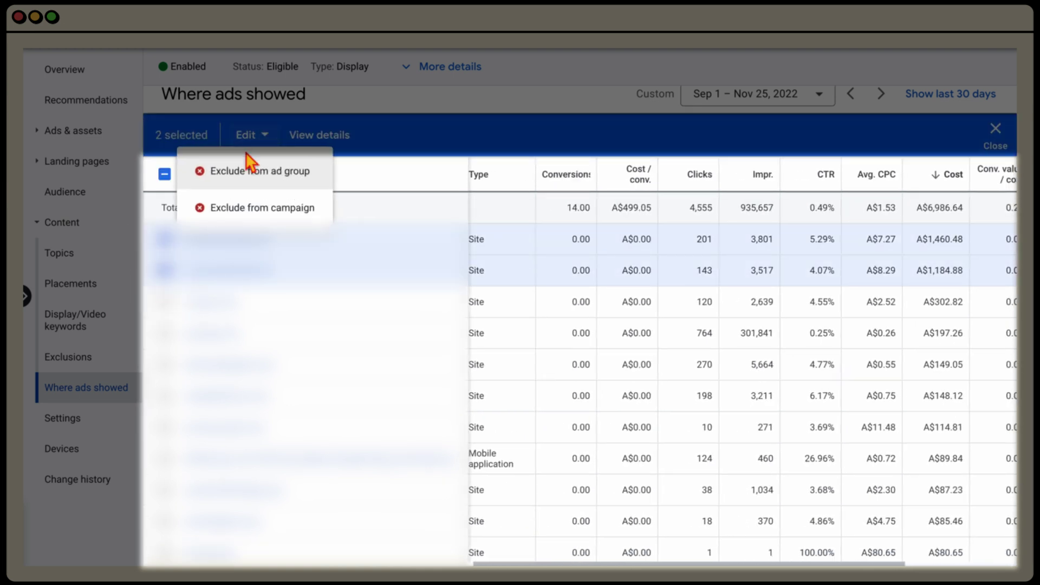
pyautogui.click(249, 209)
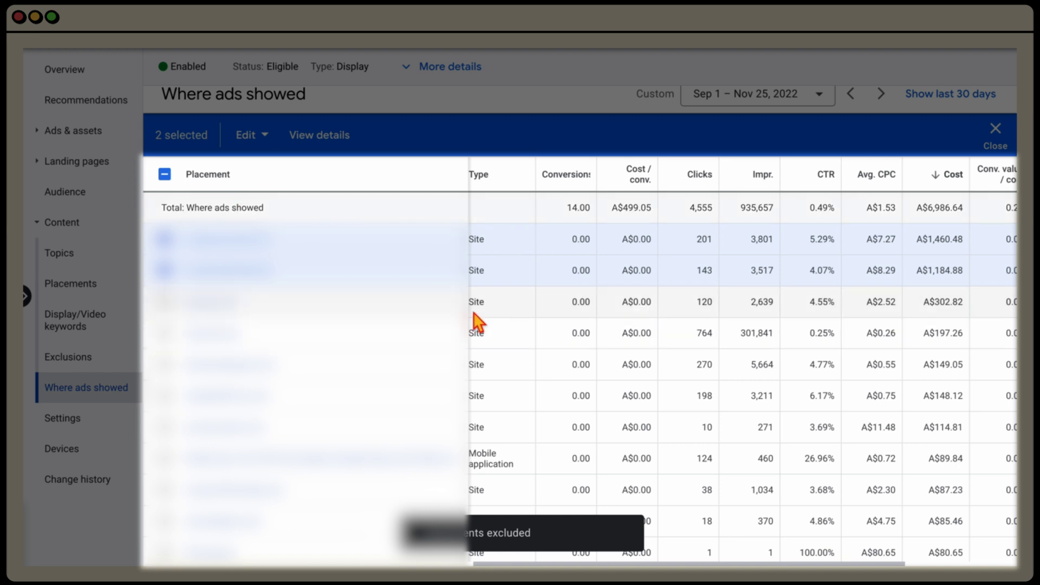
pyautogui.click(165, 269)
pyautogui.click(165, 239)
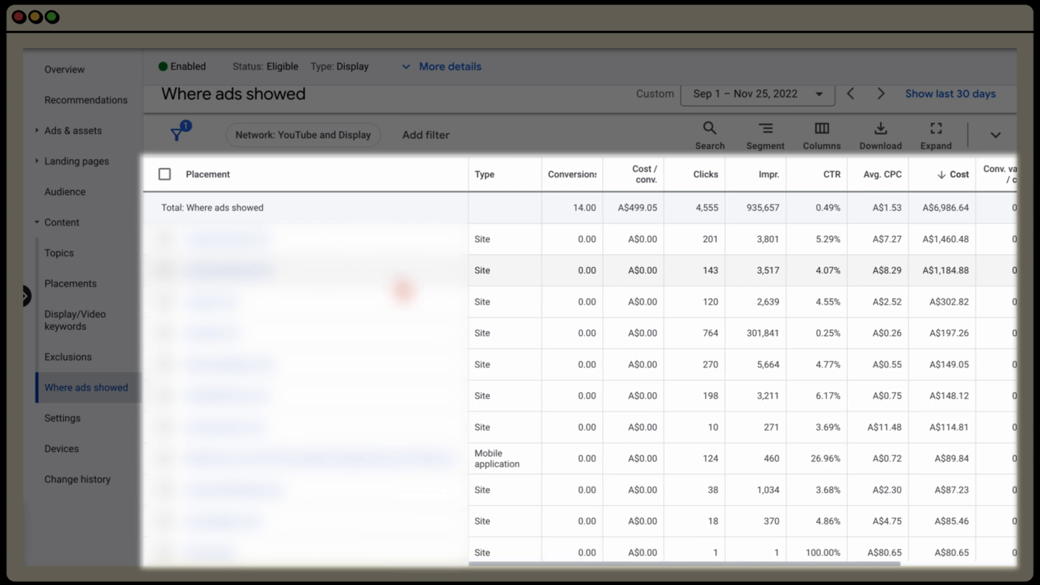
# - Sort the placements by conversions, highest first, and review which placement types convert
pyautogui.click(582, 176)
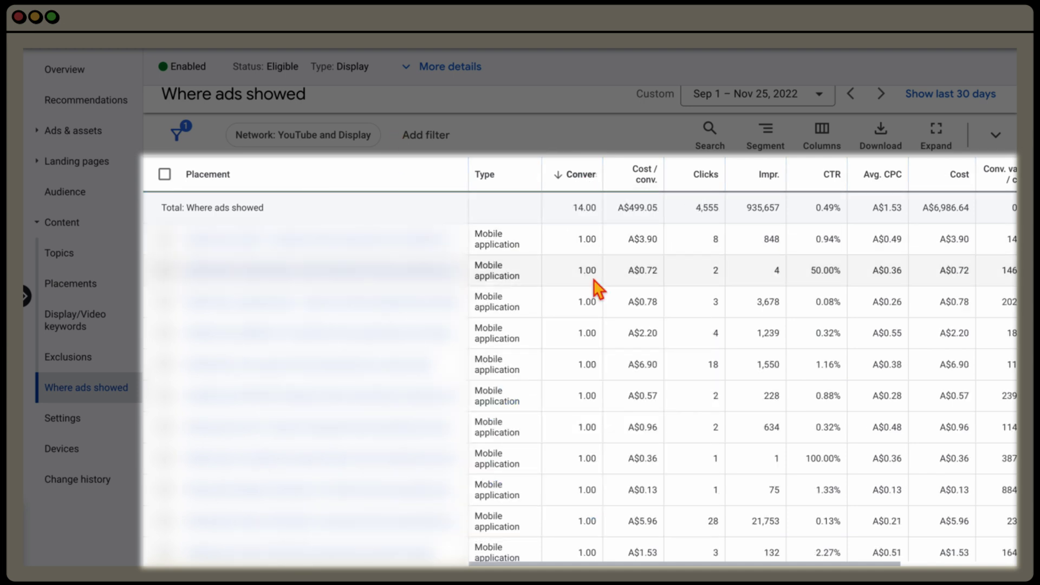
pyautogui.scroll(-6, 596, 287)
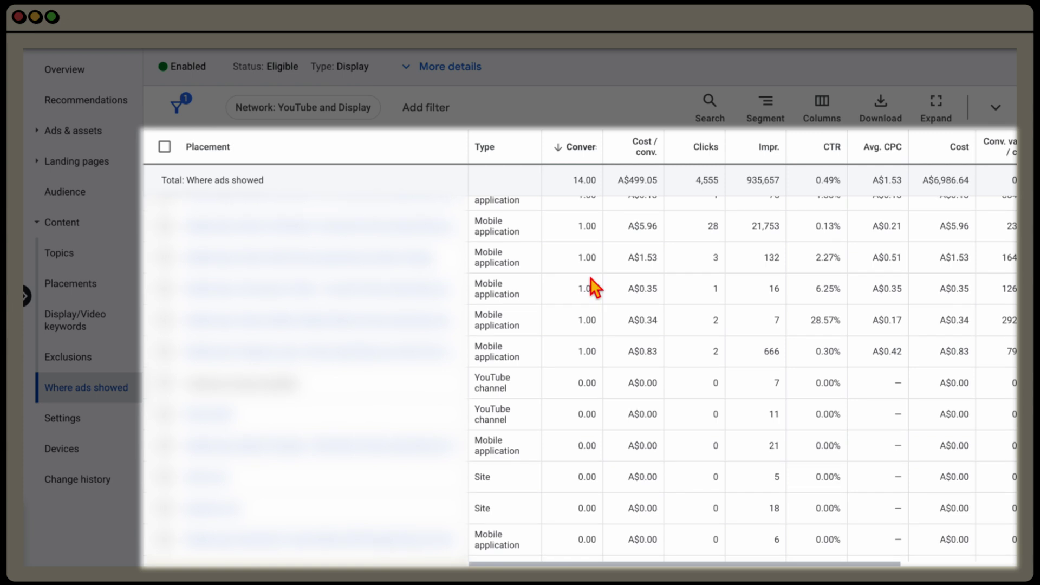
pyautogui.scroll(7, 590, 287)
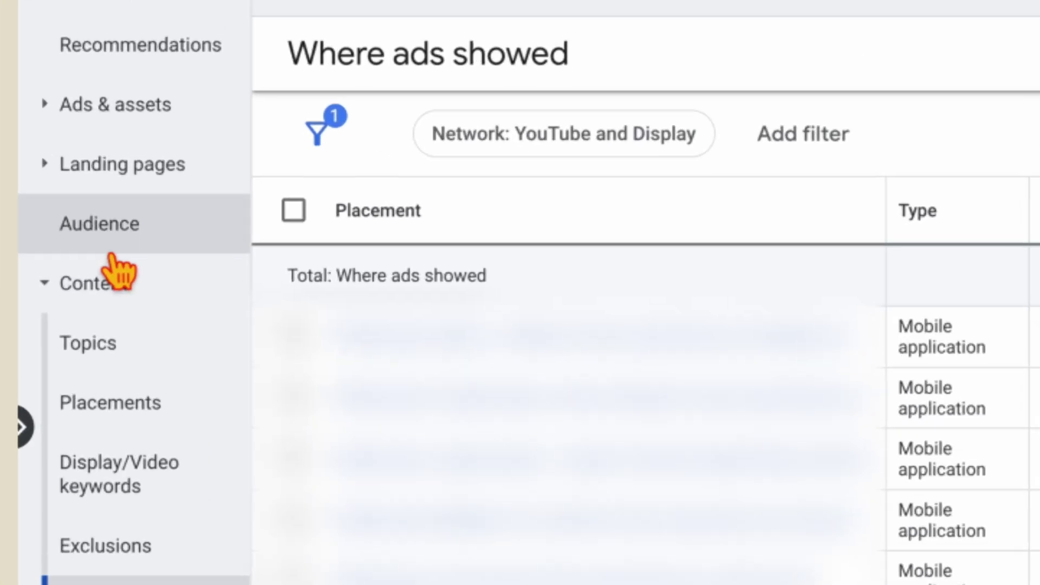
# - Open the ad group's Audience report and show the audience segments table
pyautogui.click(68, 202)
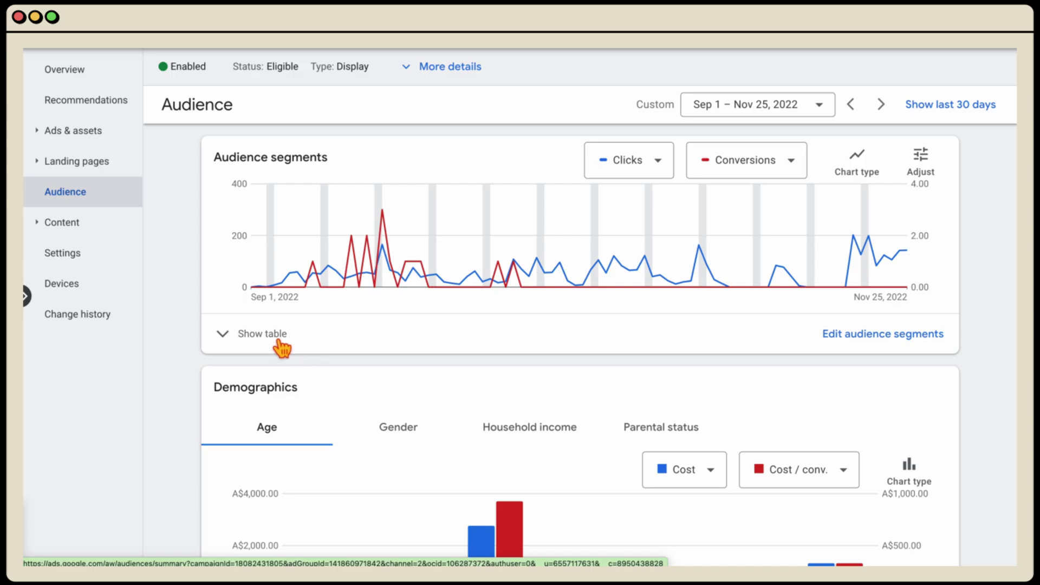
pyautogui.click(267, 335)
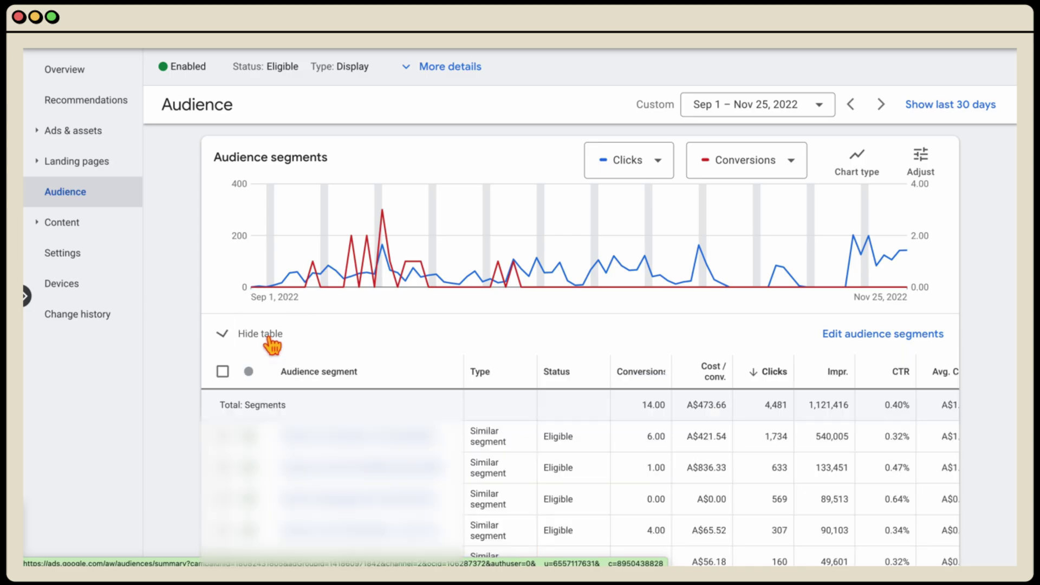
pyautogui.scroll(-5, 545, 430)
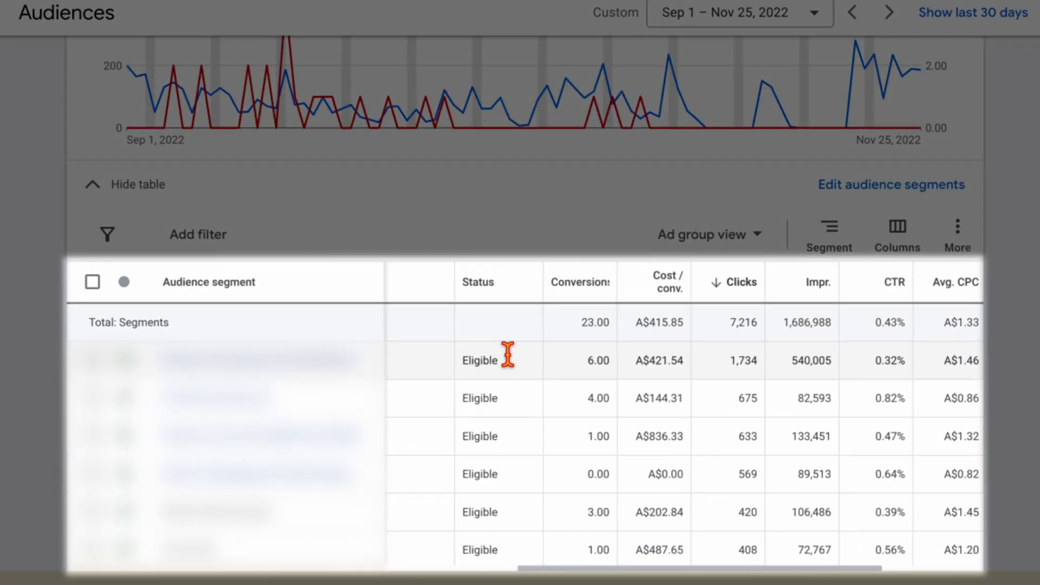
# - Sort the audience segments by cost, highest first, and check their types, ad groups and conversions
pyautogui.hscroll(3, 508, 358)
pyautogui.click(875, 282)
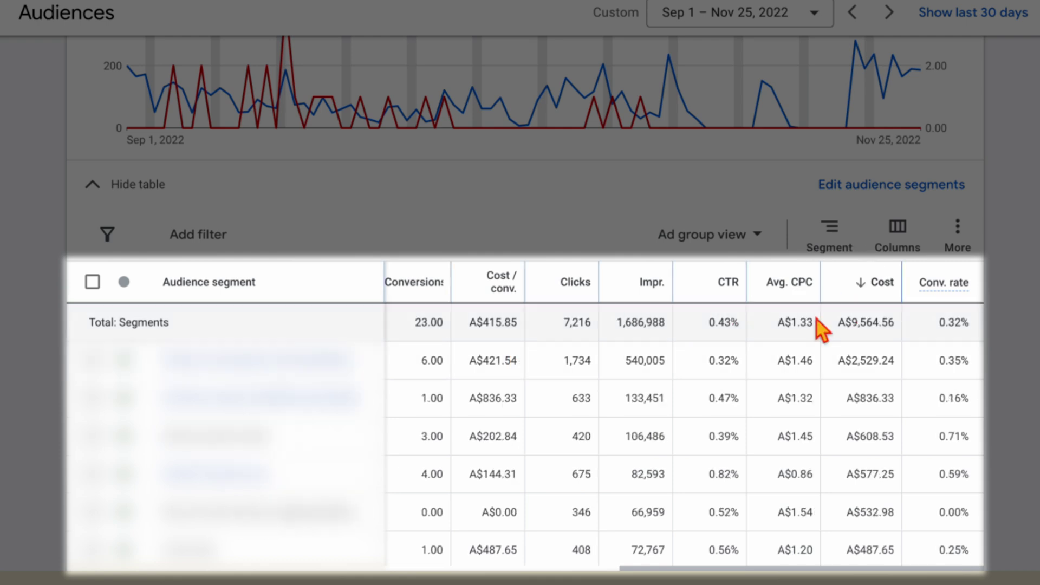
pyautogui.hscroll(-3, 831, 359)
pyautogui.hscroll(-3, 831, 359)
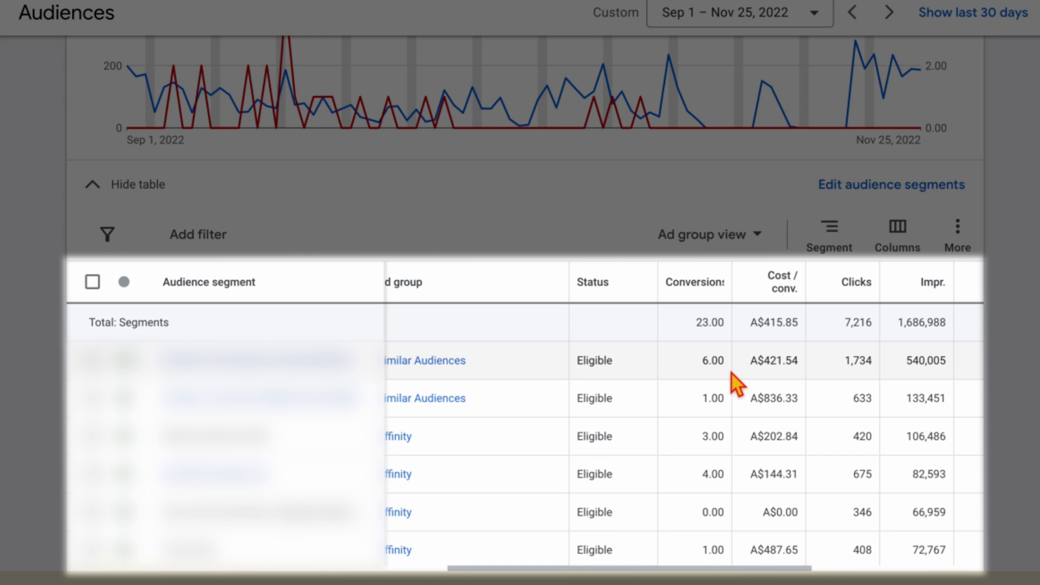
pyautogui.hscroll(-3, 732, 374)
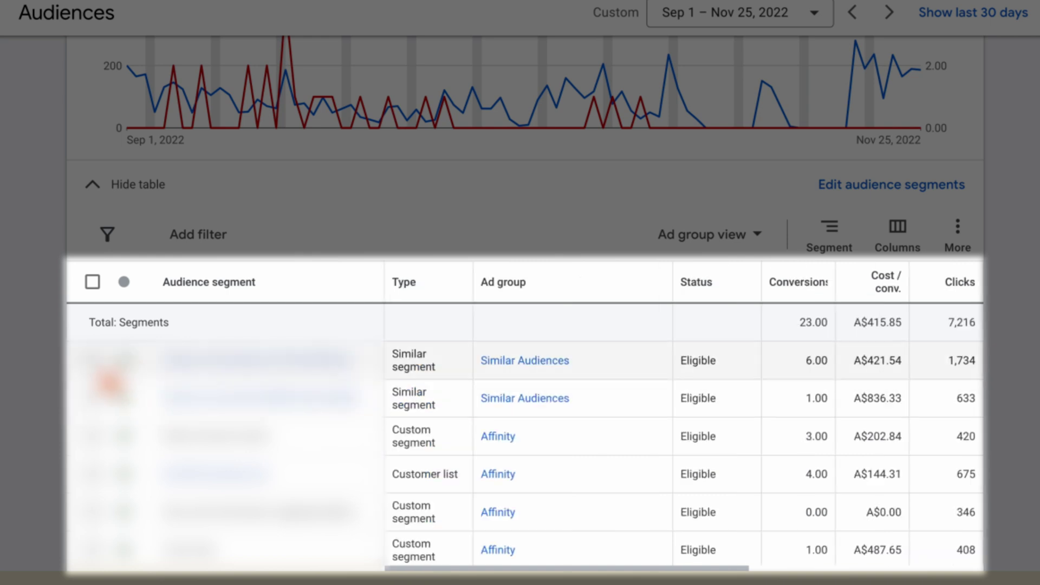
# - Examine the cost, cost per conversion and conversion rate of the individual audience segments
pyautogui.click(92, 360)
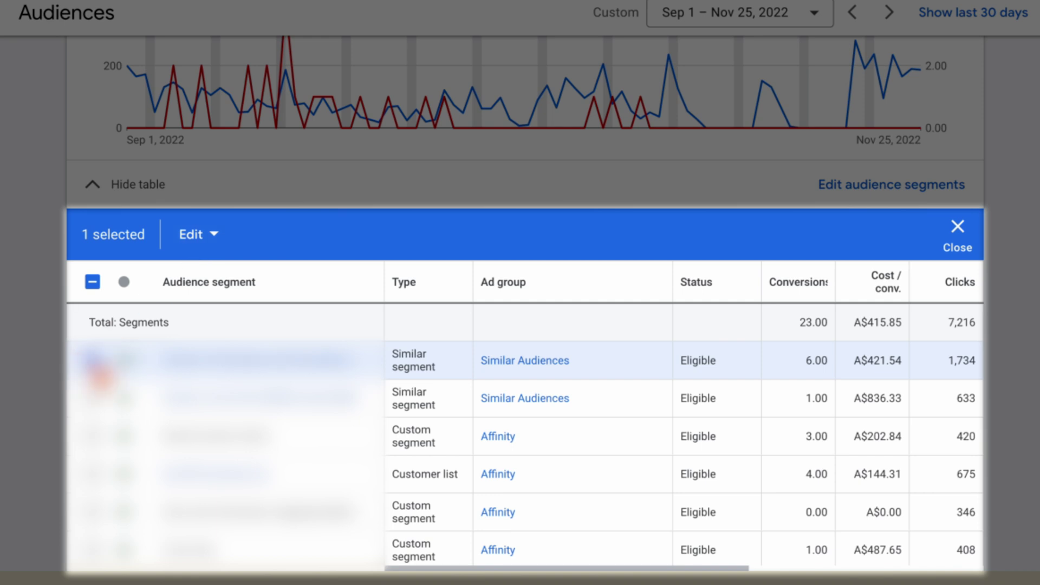
pyautogui.click(95, 361)
pyautogui.hscroll(5, 445, 376)
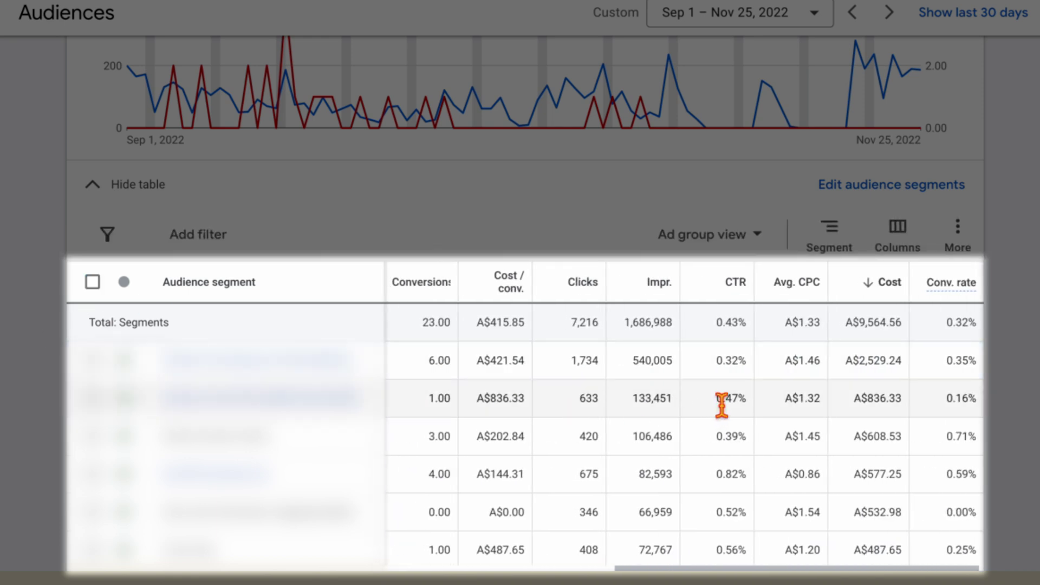
pyautogui.scroll(-1, 719, 403)
pyautogui.scroll(-2, 723, 411)
pyautogui.hscroll(-1, 719, 399)
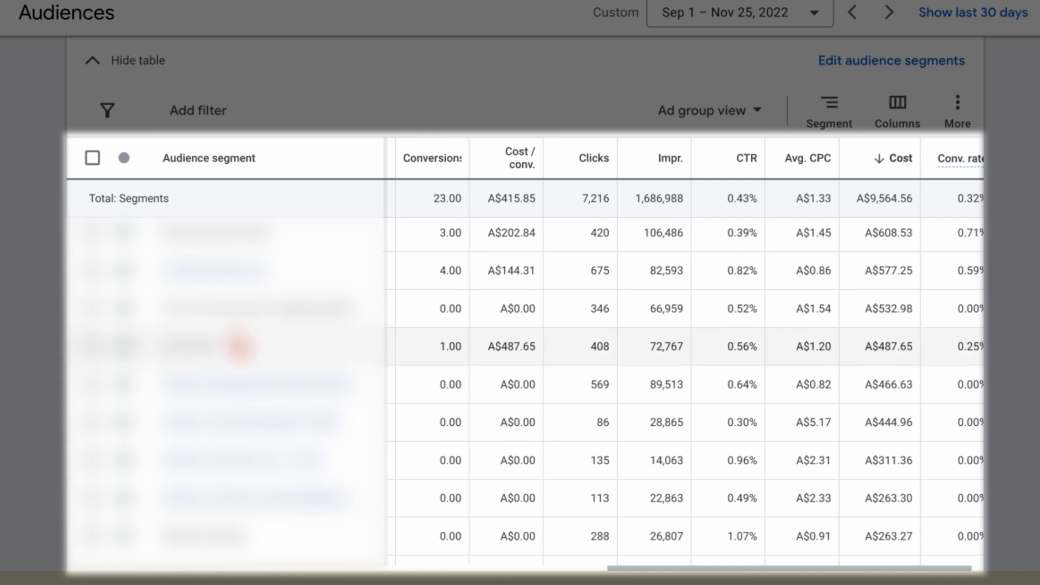
# - Check the status options for the A$532.98 audience segment without conversions, leave it unchanged, and review the remaining segments
pyautogui.click(94, 310)
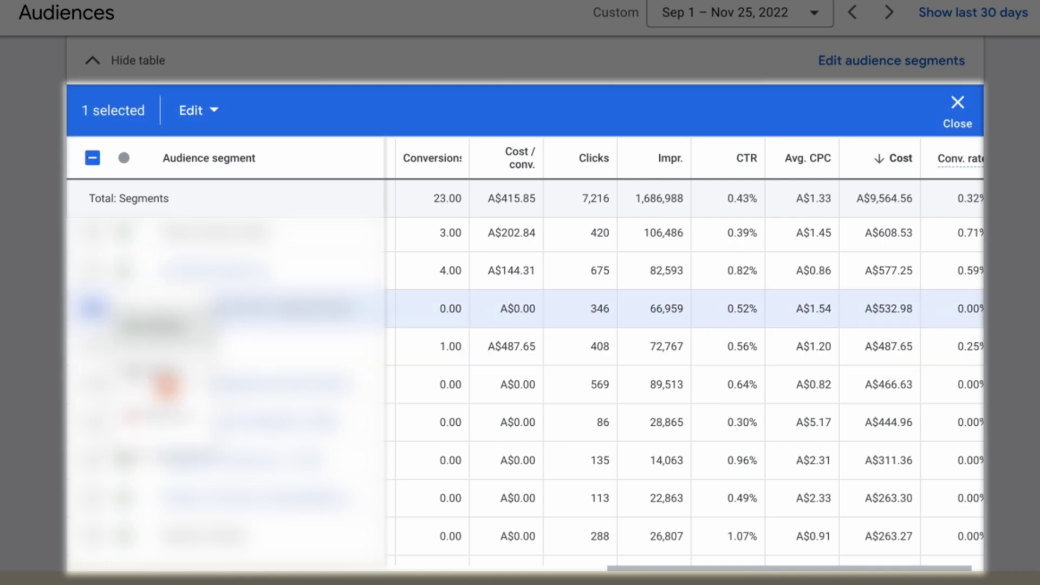
pyautogui.click(96, 311)
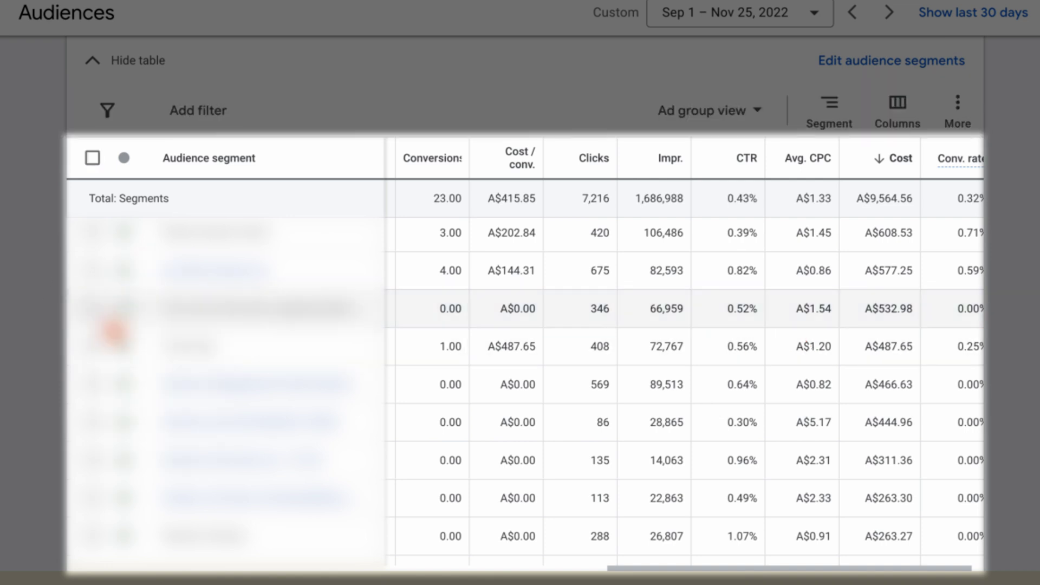
pyautogui.hscroll(-1, 102, 324)
pyautogui.hscroll(-1, 105, 328)
pyautogui.scroll(-5, 163, 336)
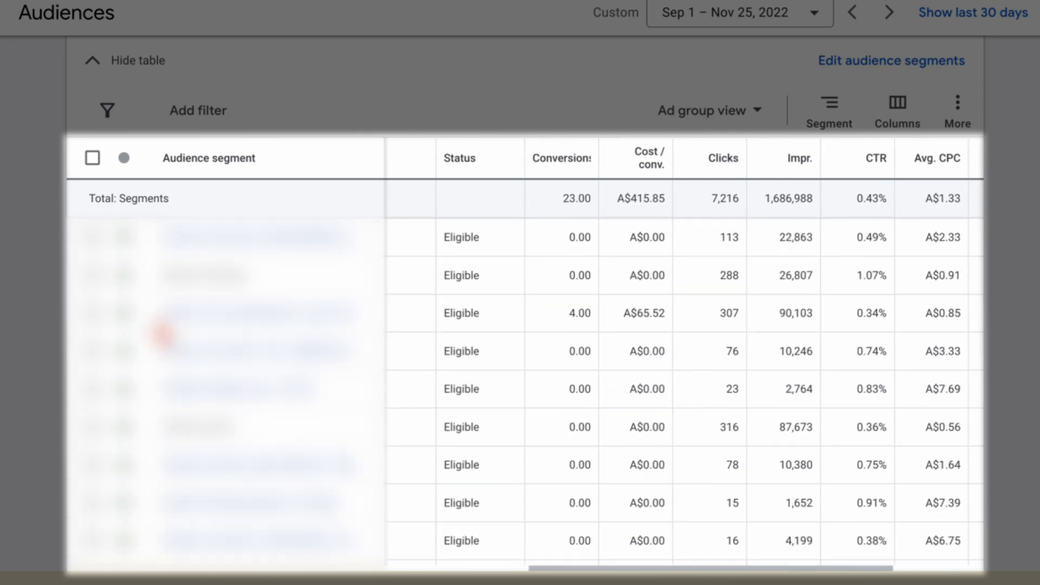
# - Review the demographics charts for gender, household income and parental status, and return to the age chart
pyautogui.scroll(-10, 162, 333)
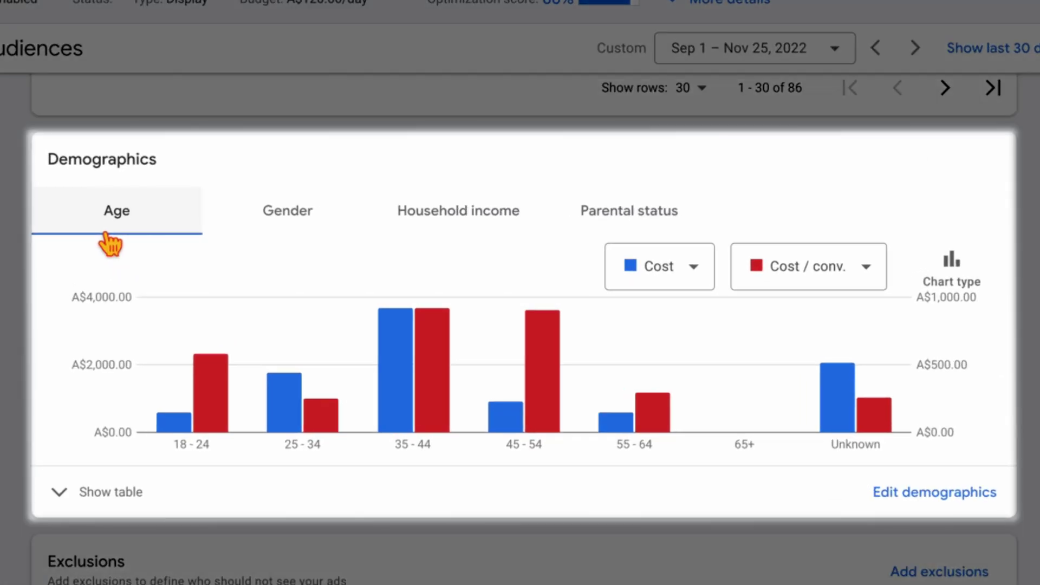
pyautogui.click(284, 227)
pyautogui.click(447, 222)
pyautogui.click(612, 222)
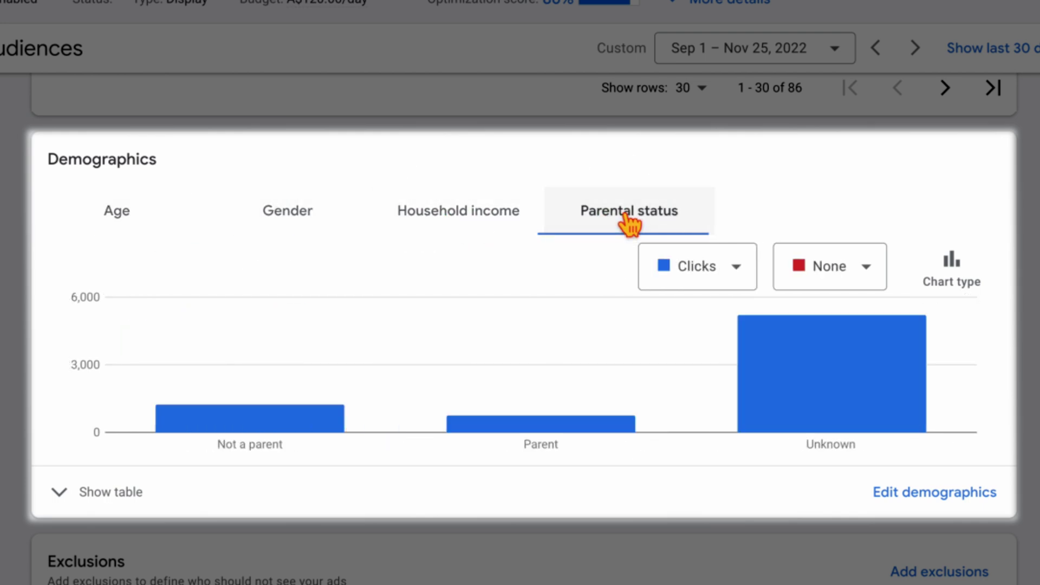
pyautogui.click(191, 229)
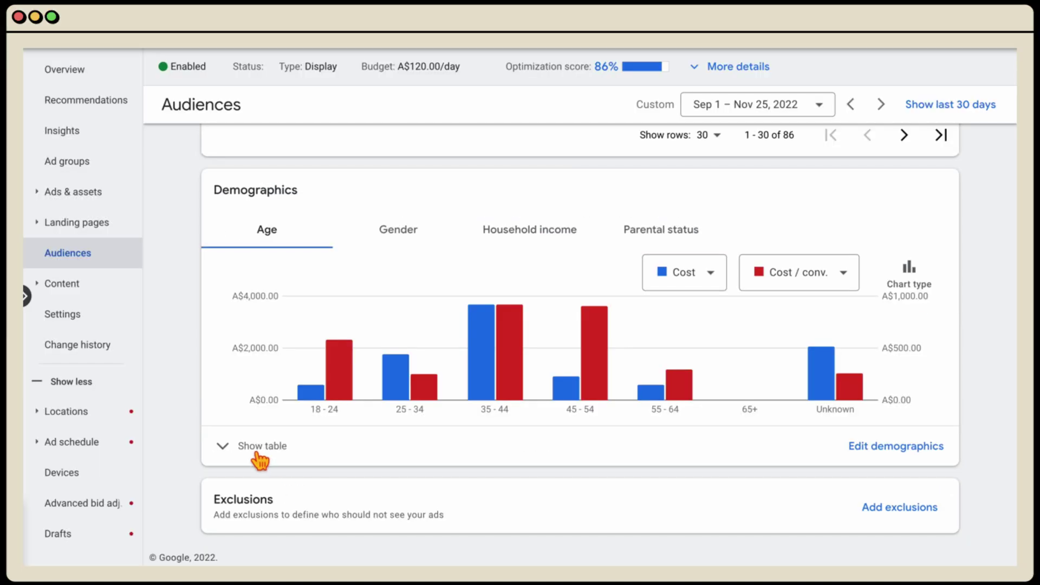
# - Show the age demographics table and sort the age groups by cost, highest first
pyautogui.click(257, 452)
pyautogui.scroll(-4, 287, 444)
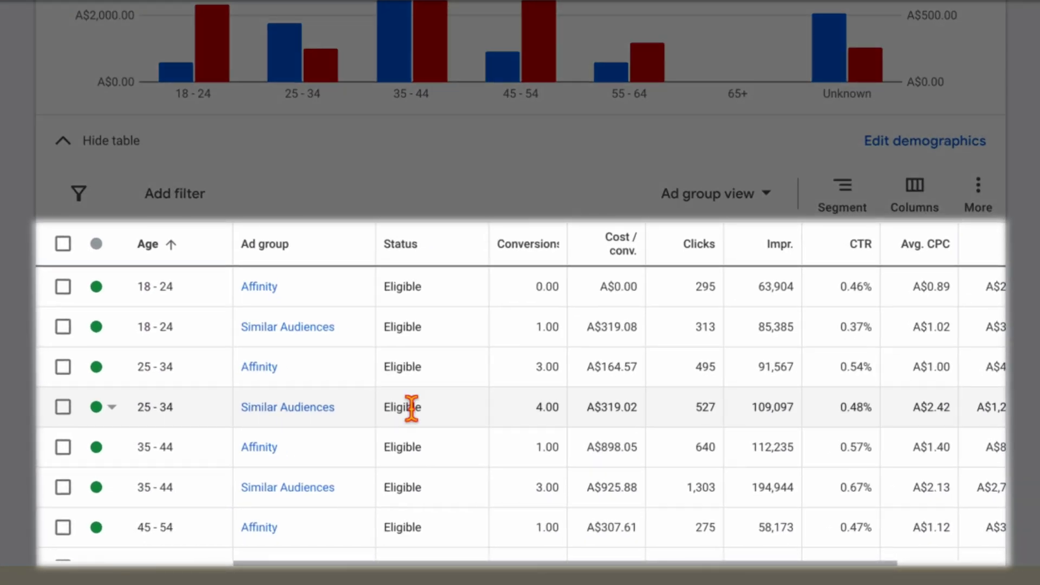
pyautogui.hscroll(3, 433, 412)
pyautogui.click(896, 245)
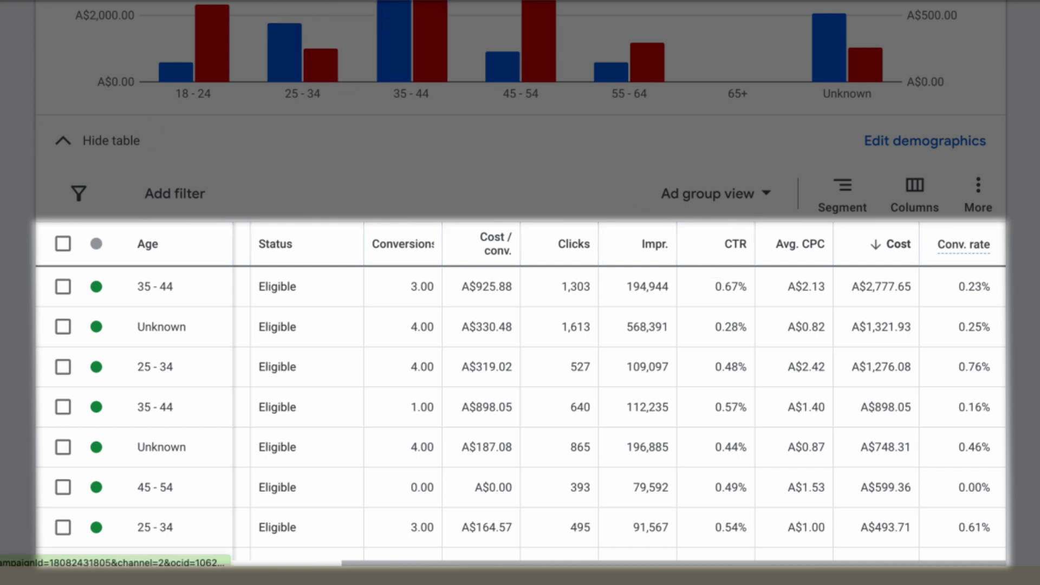
# - Revisit the campaign's ads list and open the report of placements where its ads showed
pyautogui.click(116, 198)
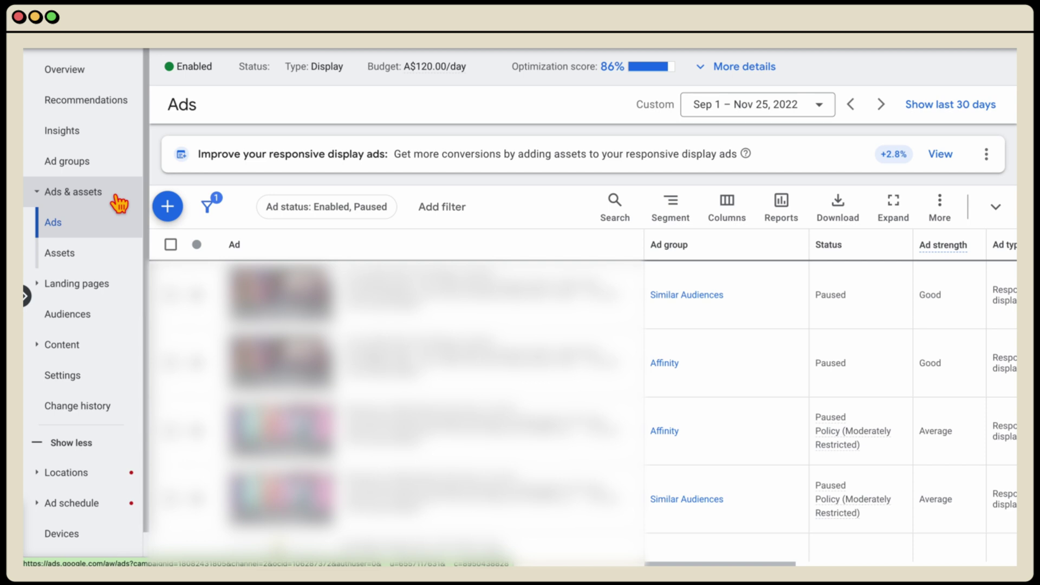
pyautogui.click(58, 347)
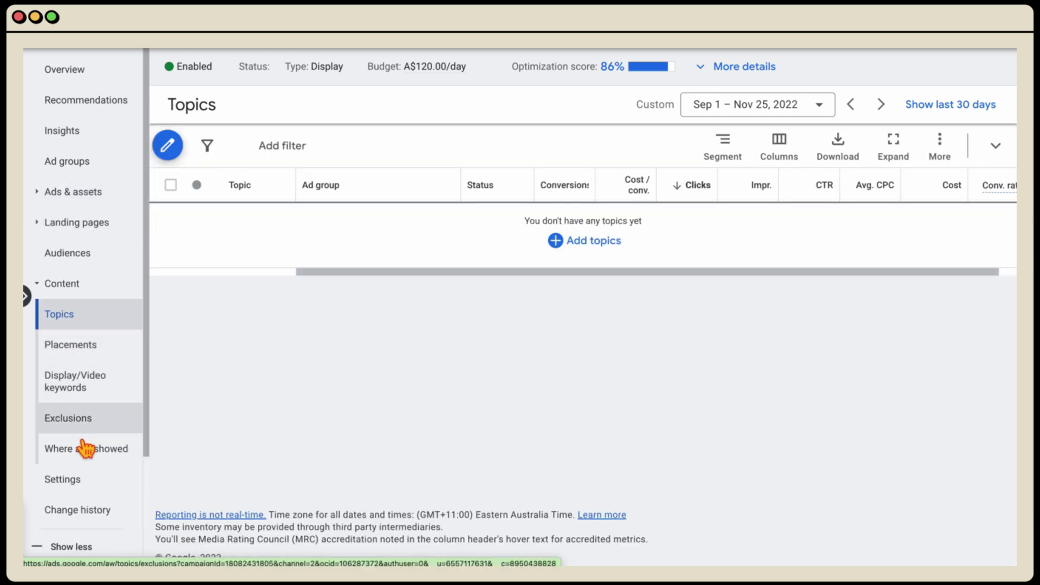
pyautogui.click(92, 449)
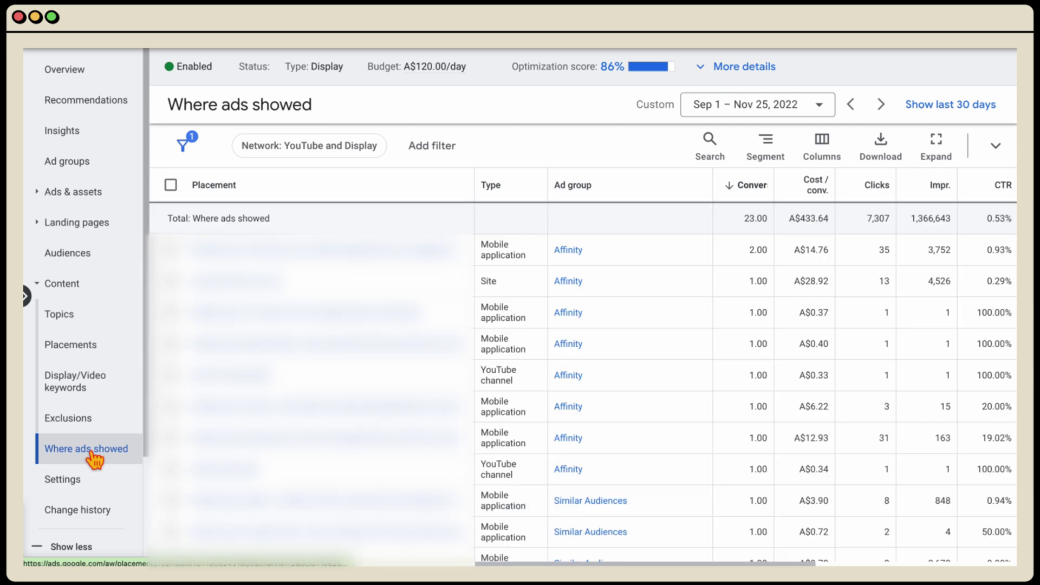
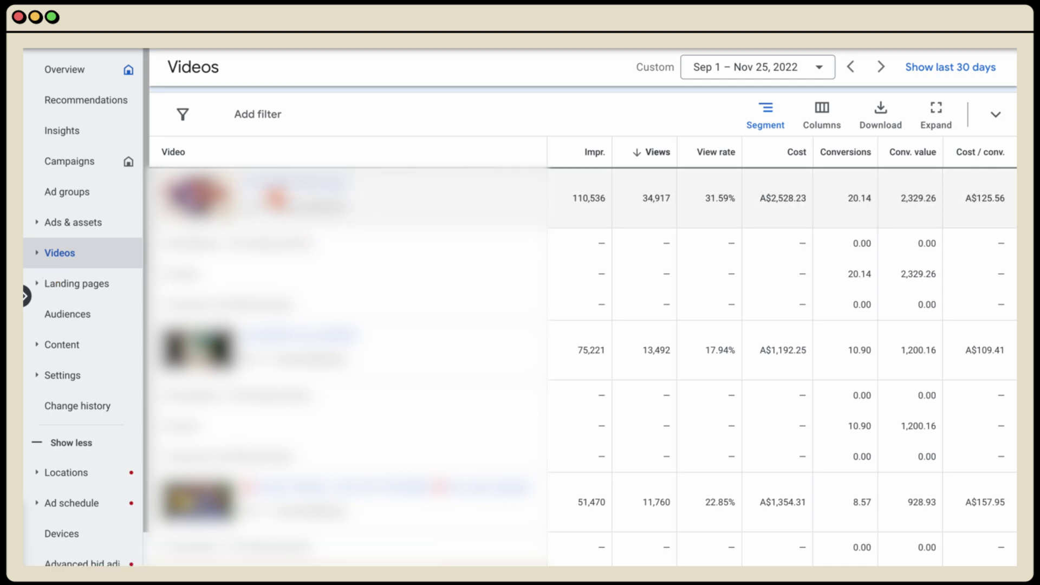
# - Open the analytics of the most-viewed video and examine its audience retention curve
pyautogui.click(267, 193)
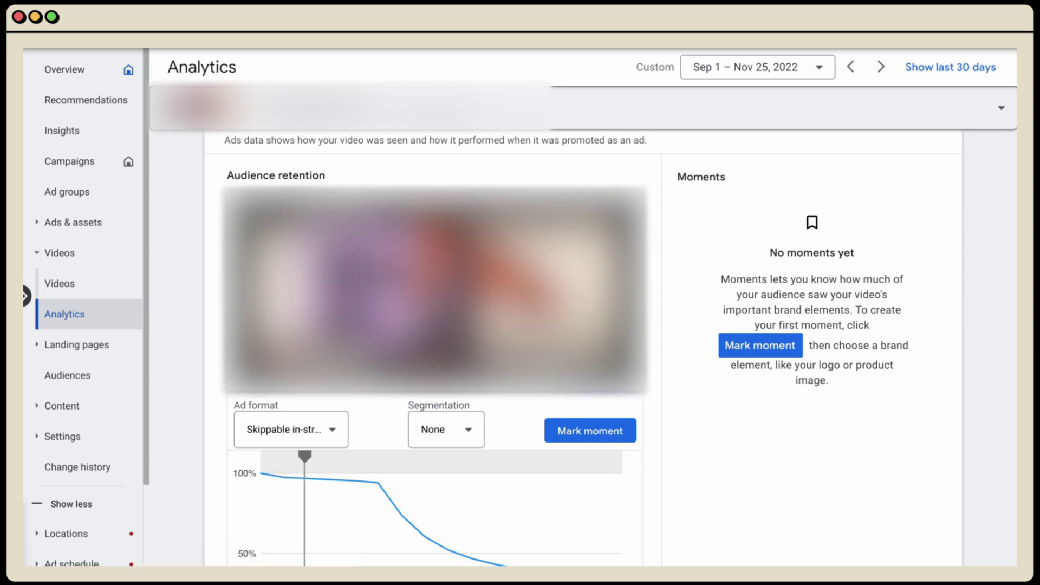
pyautogui.scroll(-3, 507, 443)
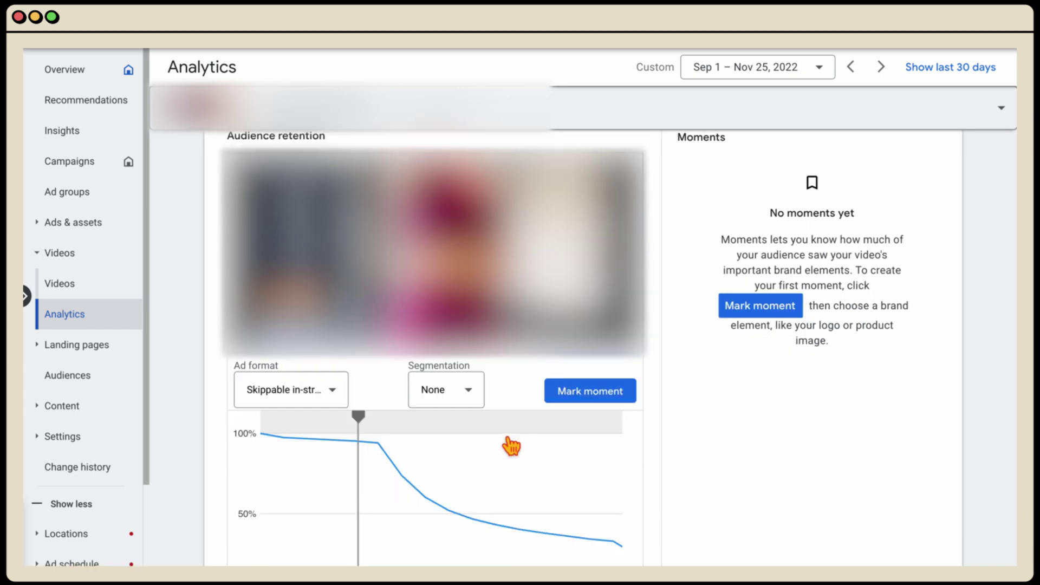
pyautogui.scroll(-3, 511, 447)
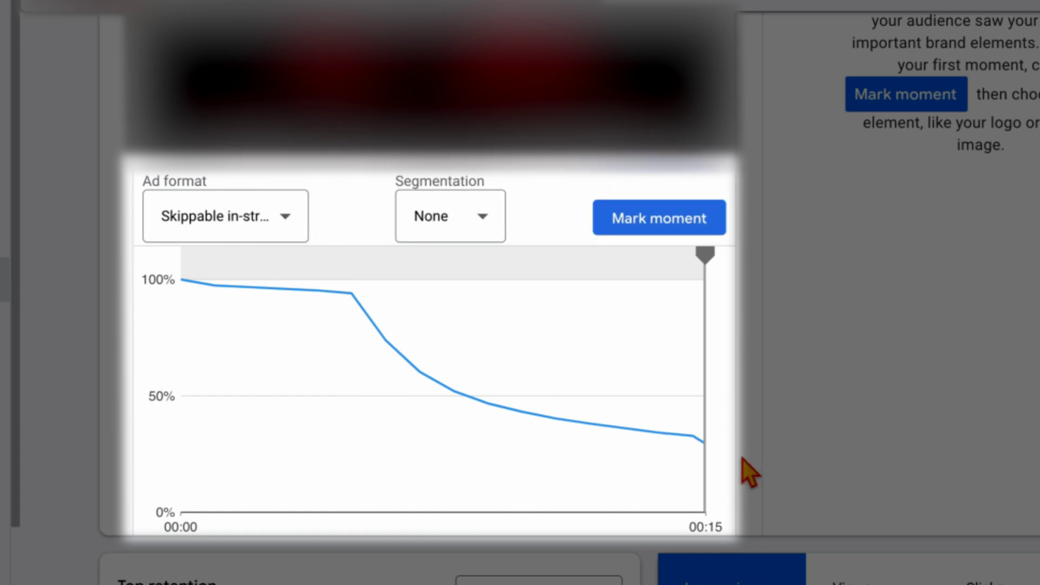
# - Switch through three other videos in the analytics and compare their audience retention curves
pyautogui.click(1000, 115)
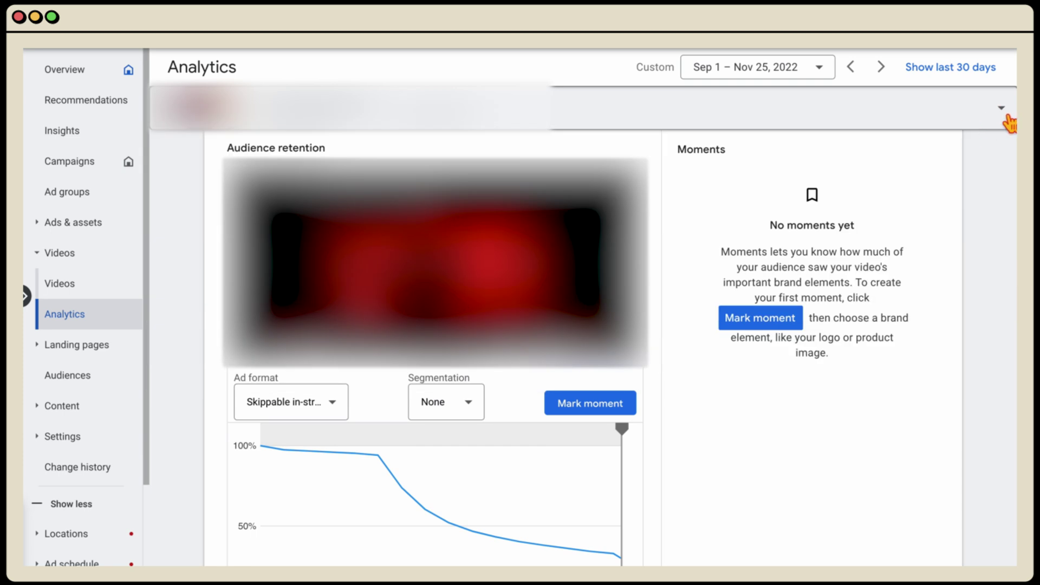
pyautogui.click(979, 125)
pyautogui.click(557, 214)
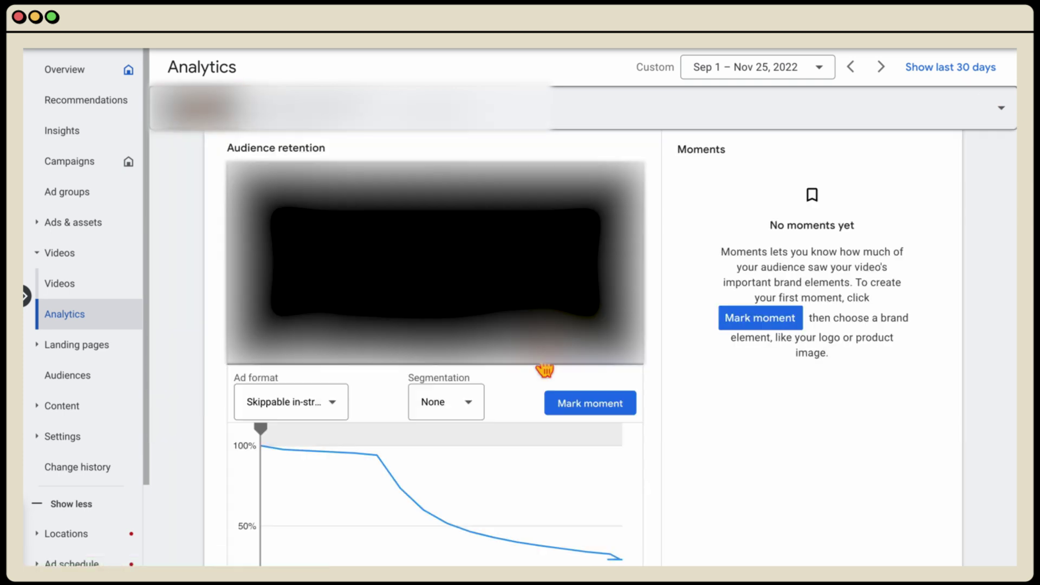
pyautogui.scroll(-3, 547, 368)
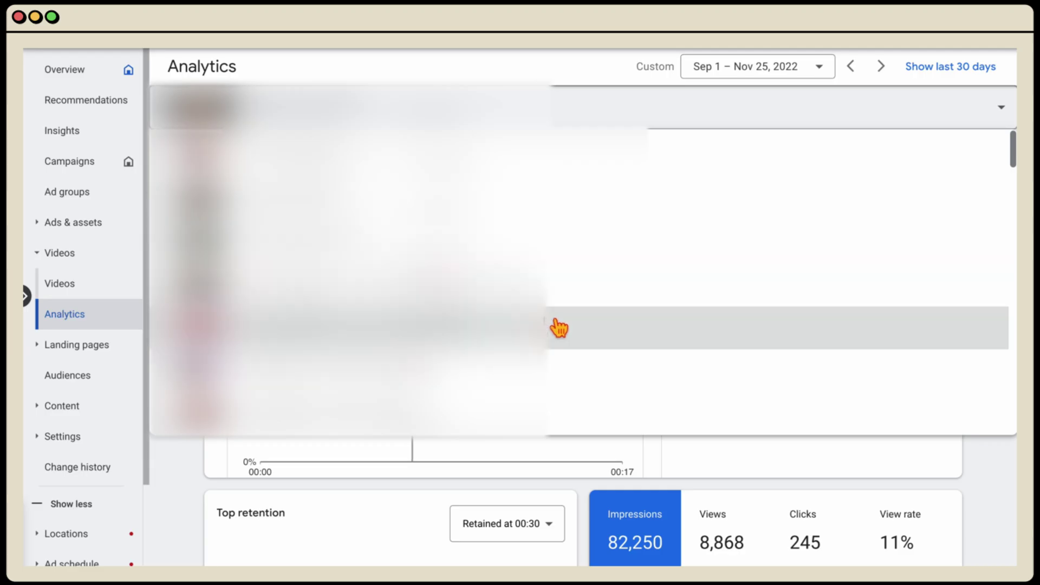
pyautogui.click(554, 343)
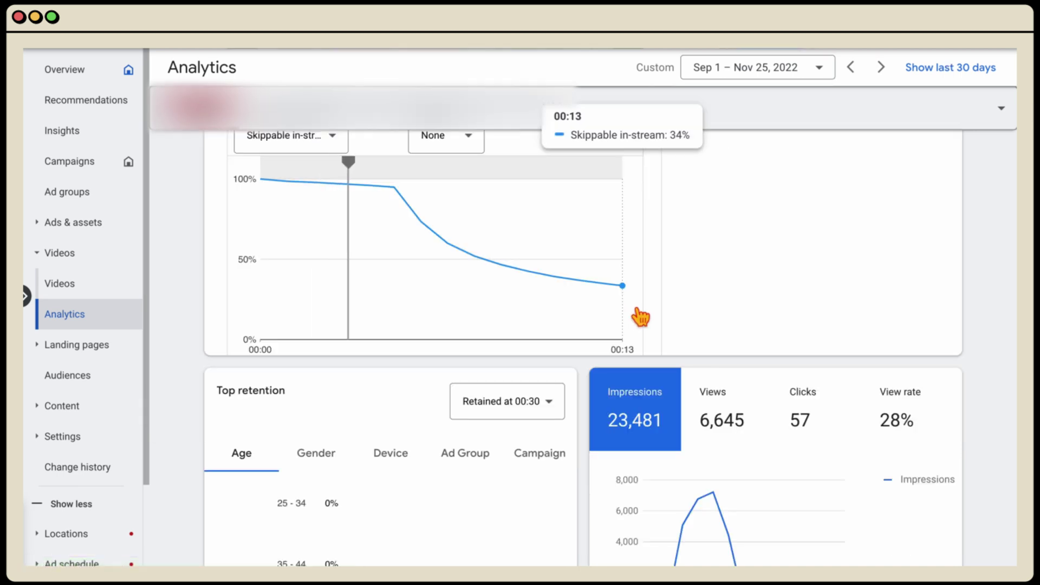
pyautogui.click(974, 111)
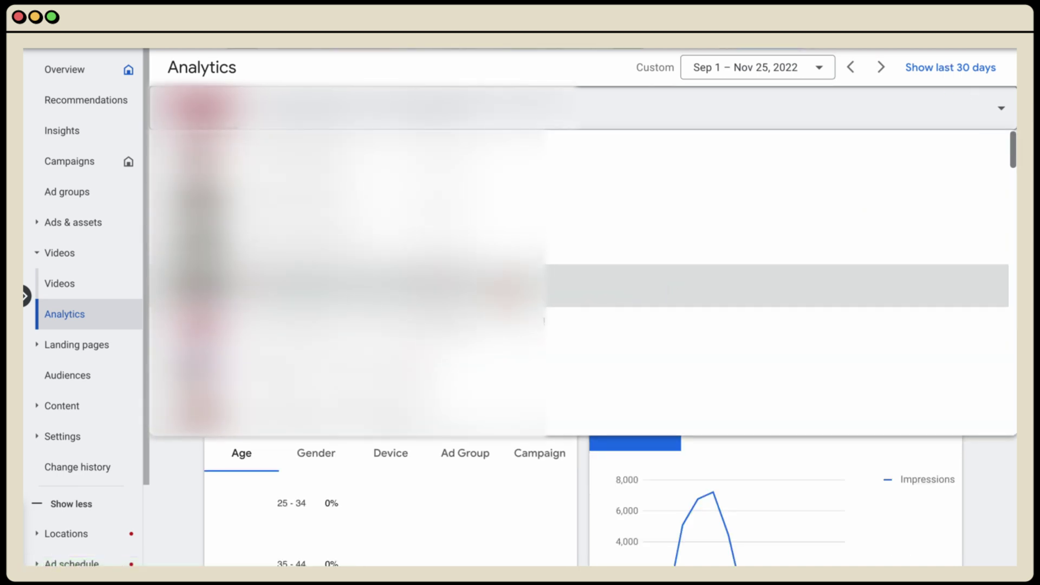
pyautogui.click(652, 293)
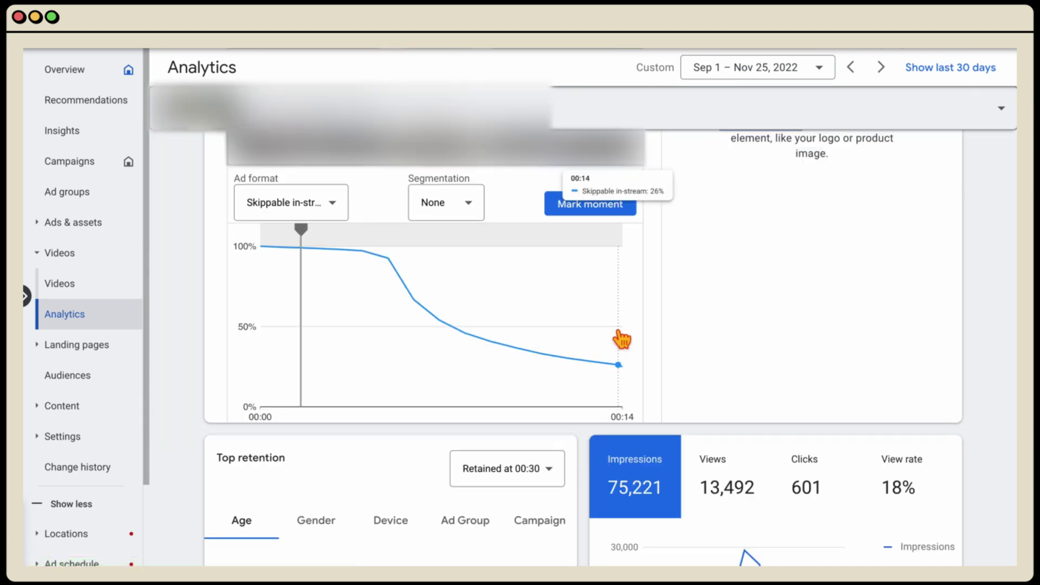
# - Return to the 15-second most-viewed video and examine at which moments viewers drop off along its retention curve
pyautogui.click(996, 111)
pyautogui.click(631, 386)
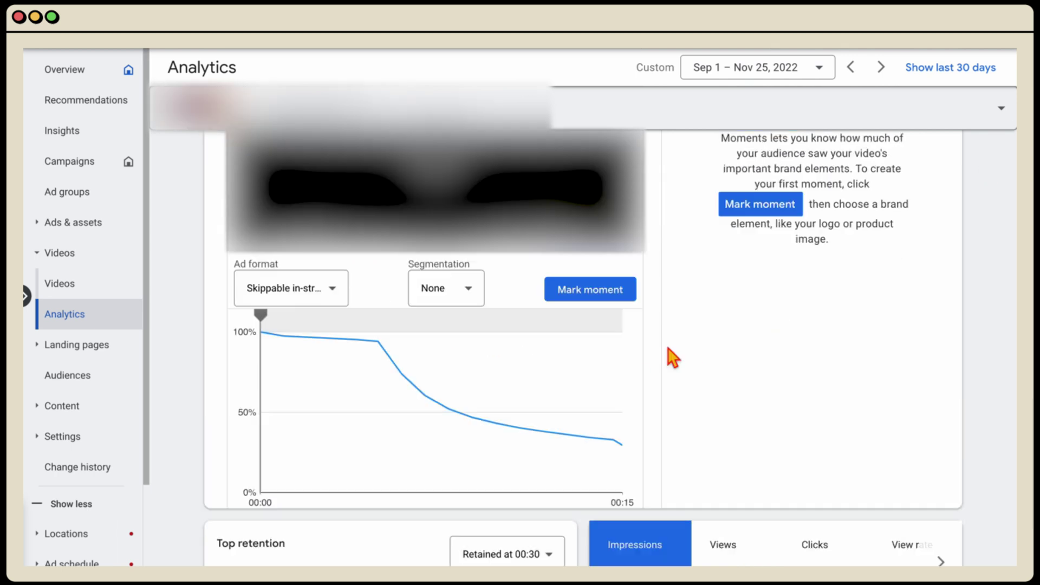
pyautogui.scroll(3, 668, 356)
pyautogui.scroll(-3, 668, 355)
pyautogui.scroll(3, 618, 370)
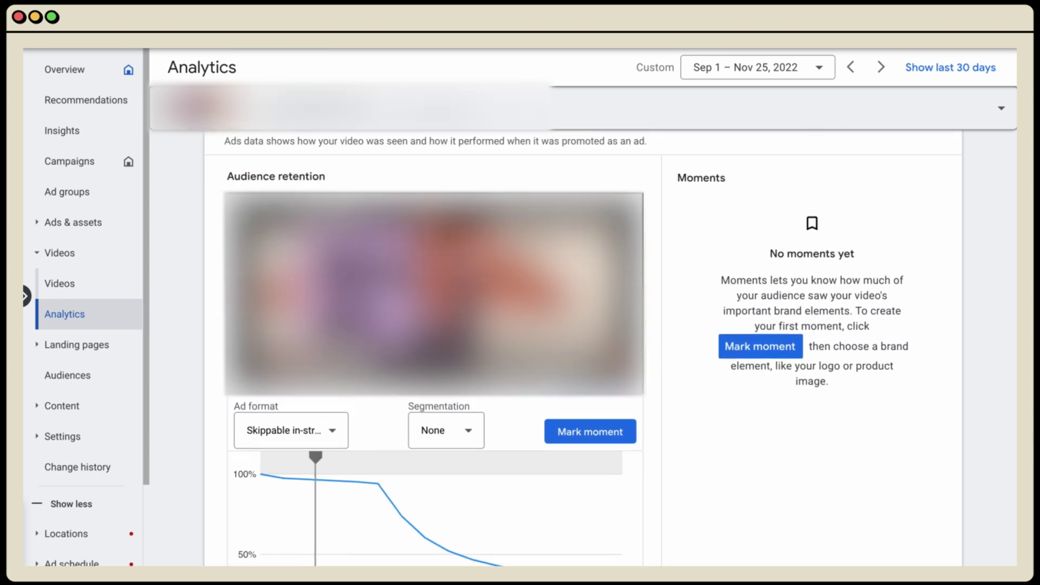
pyautogui.scroll(-1, 521, 399)
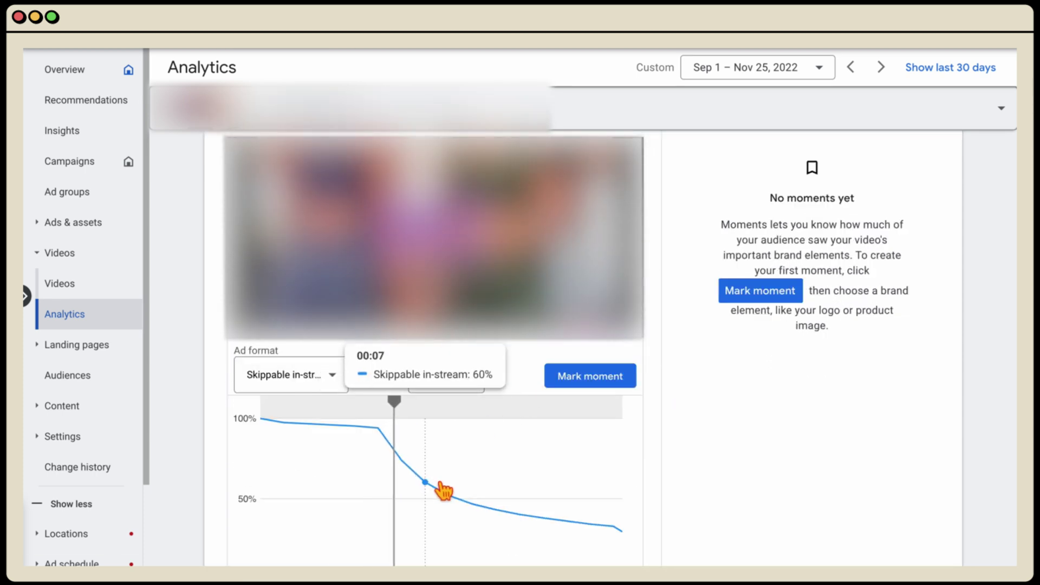
pyautogui.scroll(2, 588, 490)
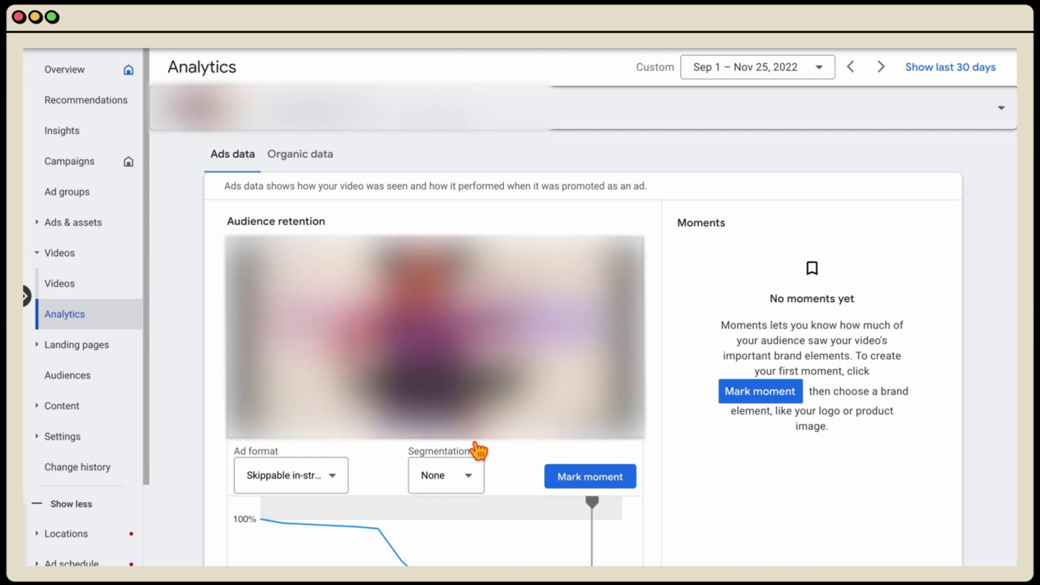
pyautogui.scroll(-1, 478, 449)
pyautogui.scroll(-7, 478, 450)
pyautogui.scroll(5, 478, 450)
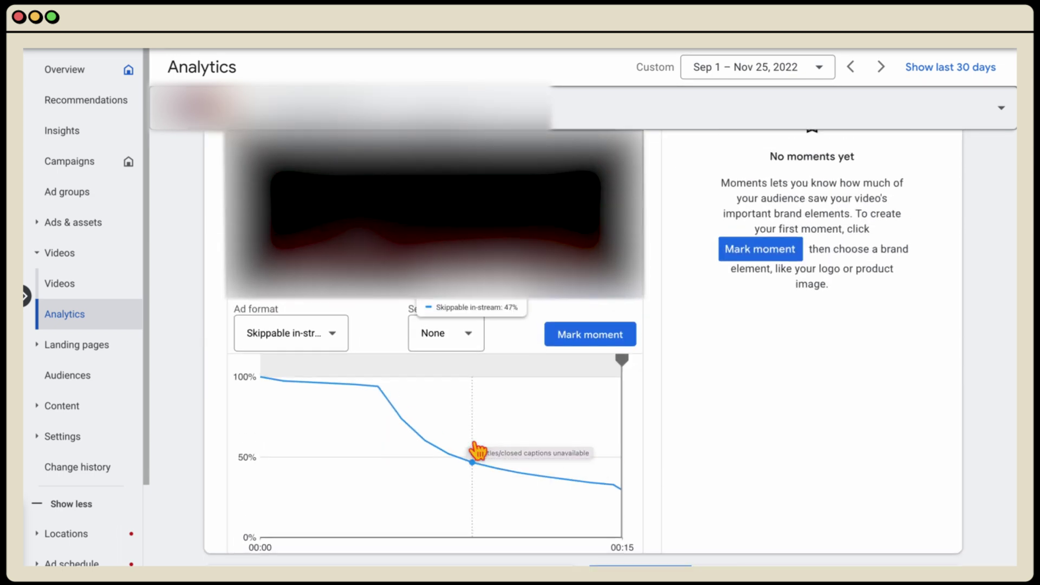
pyautogui.scroll(-1, 479, 449)
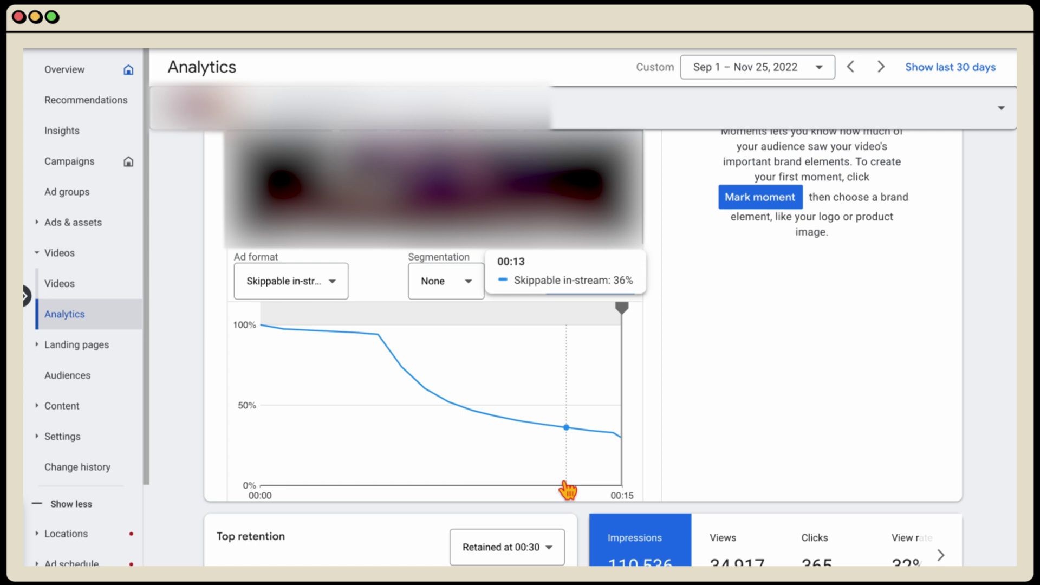
# - Open the report of YouTube placements where the video ads showed and sort it by cost, highest first
pyautogui.click(50, 415)
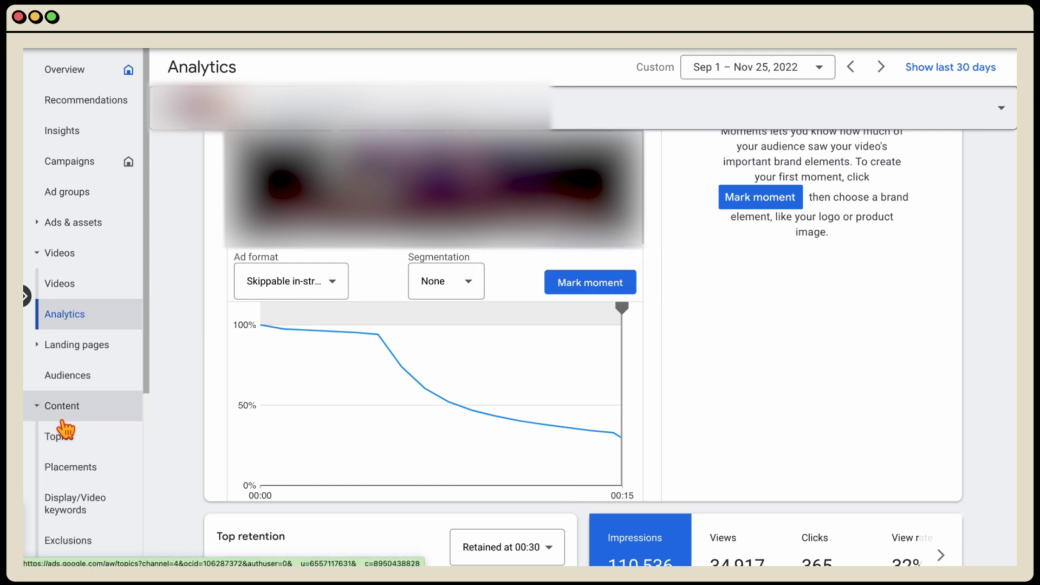
pyautogui.scroll(-2, 65, 431)
pyautogui.click(97, 506)
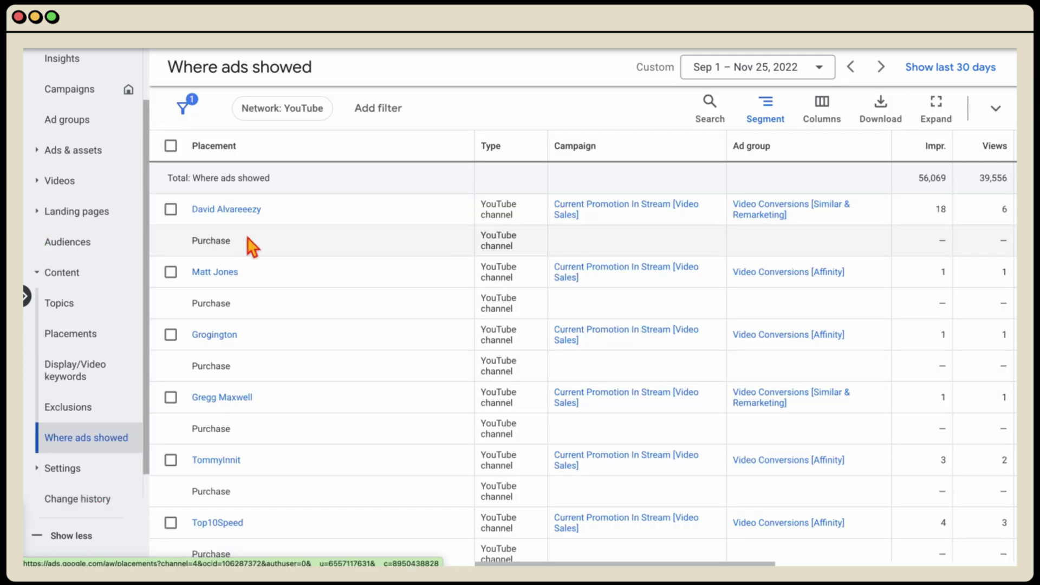
pyautogui.hscroll(10, 249, 252)
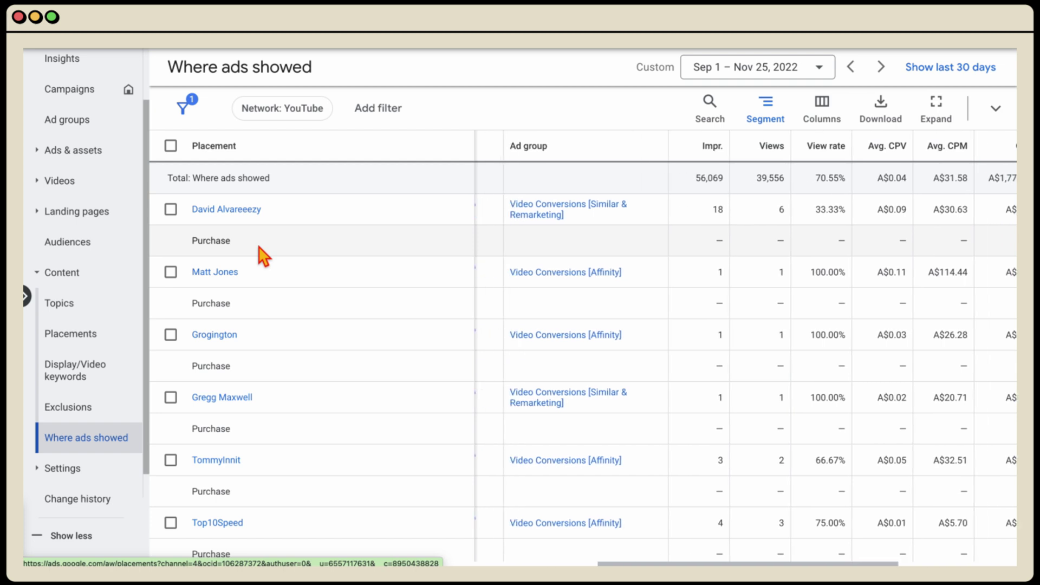
pyautogui.hscroll(1, 460, 242)
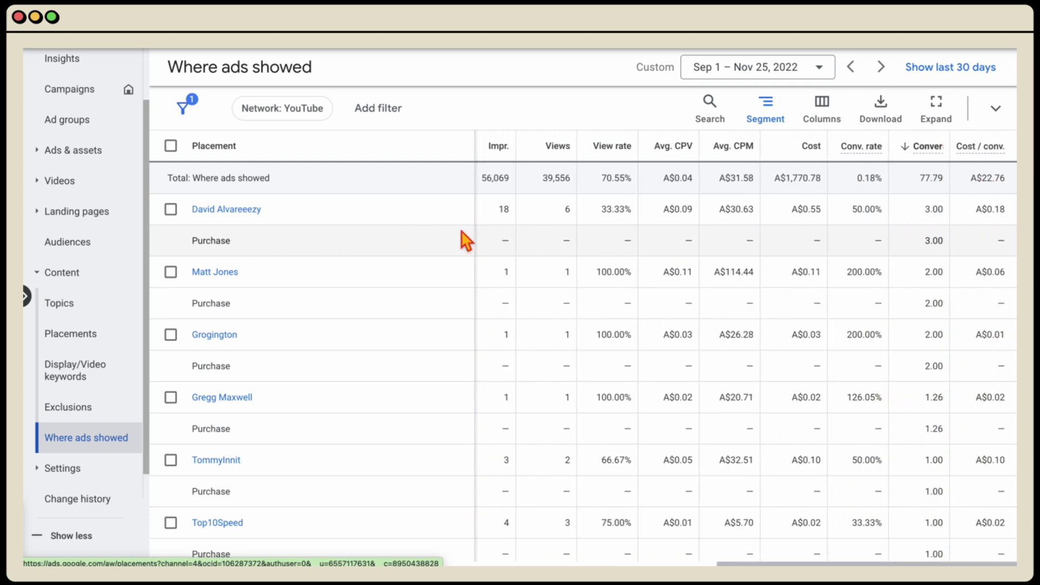
pyautogui.click(807, 147)
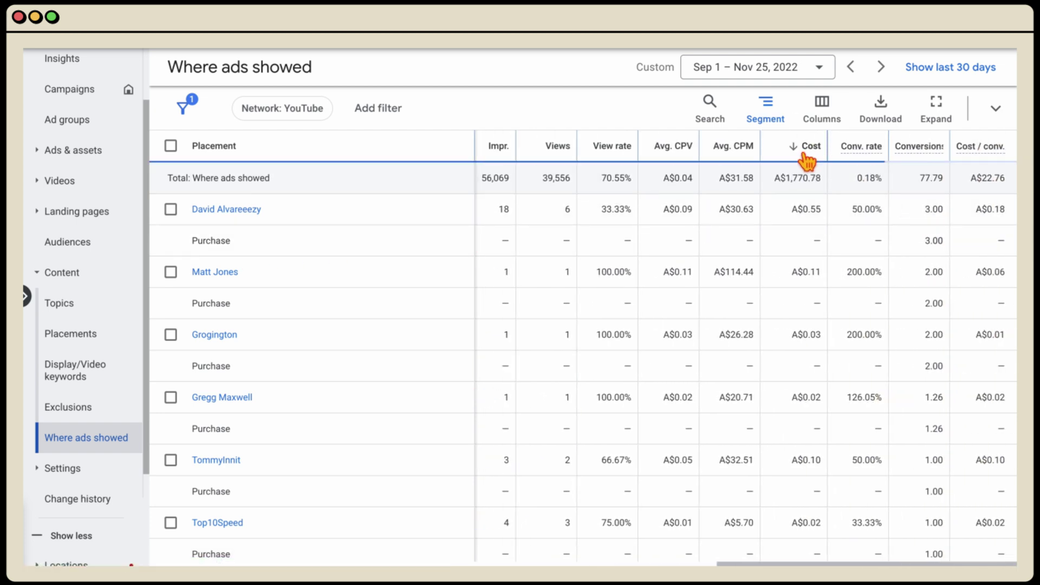
pyautogui.hscroll(-7, 189, 295)
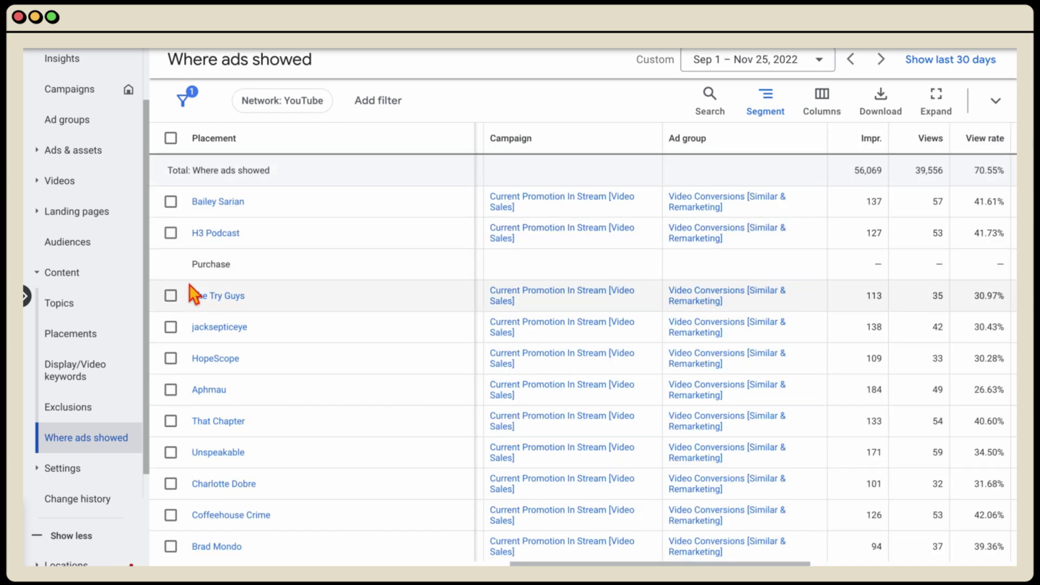
# - Check the exclusion options offered for the most expensive YouTube placement and deselect it without excluding it
pyautogui.click(171, 203)
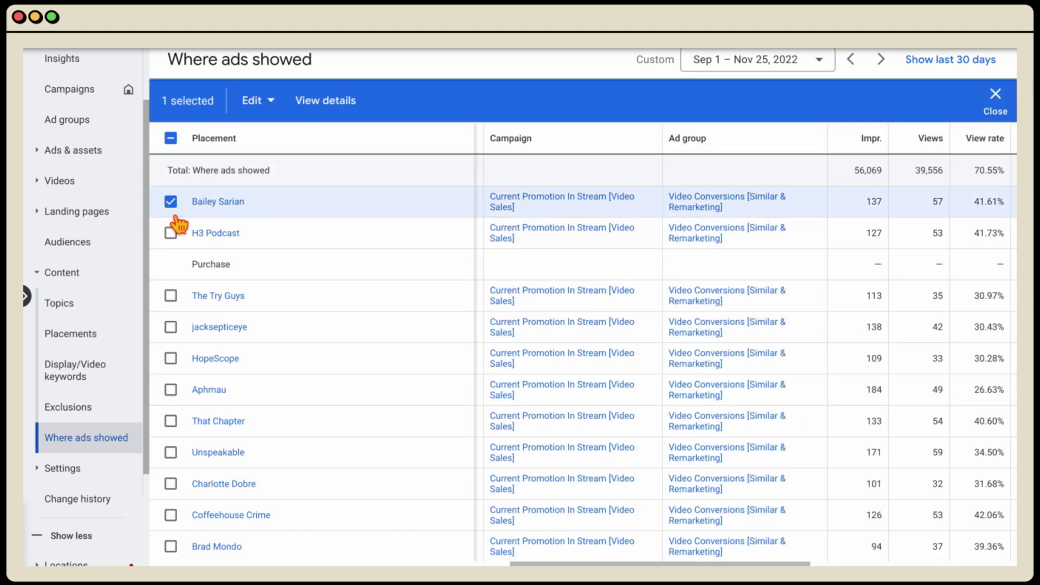
pyautogui.click(266, 101)
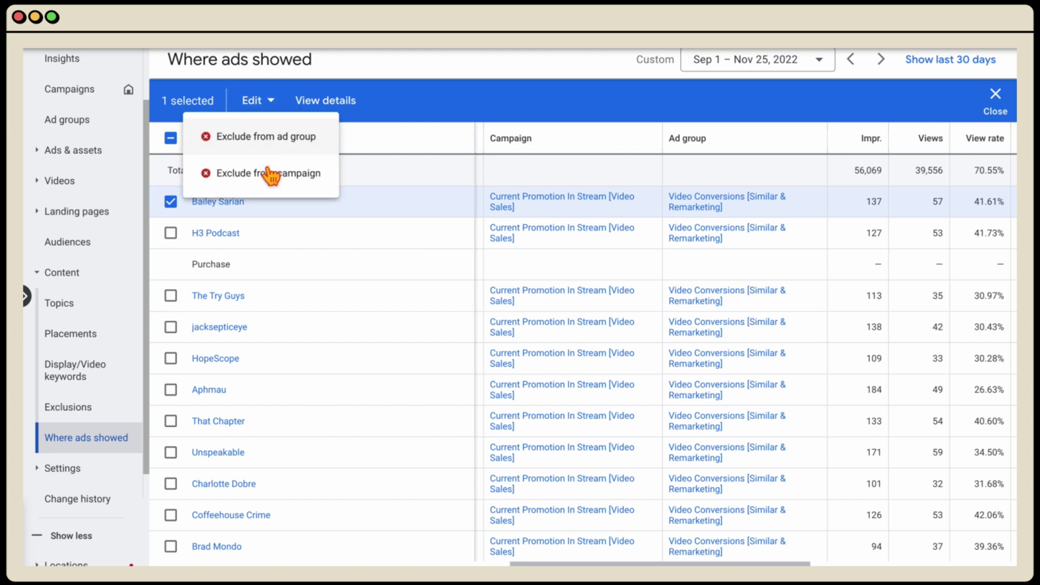
pyautogui.click(174, 203)
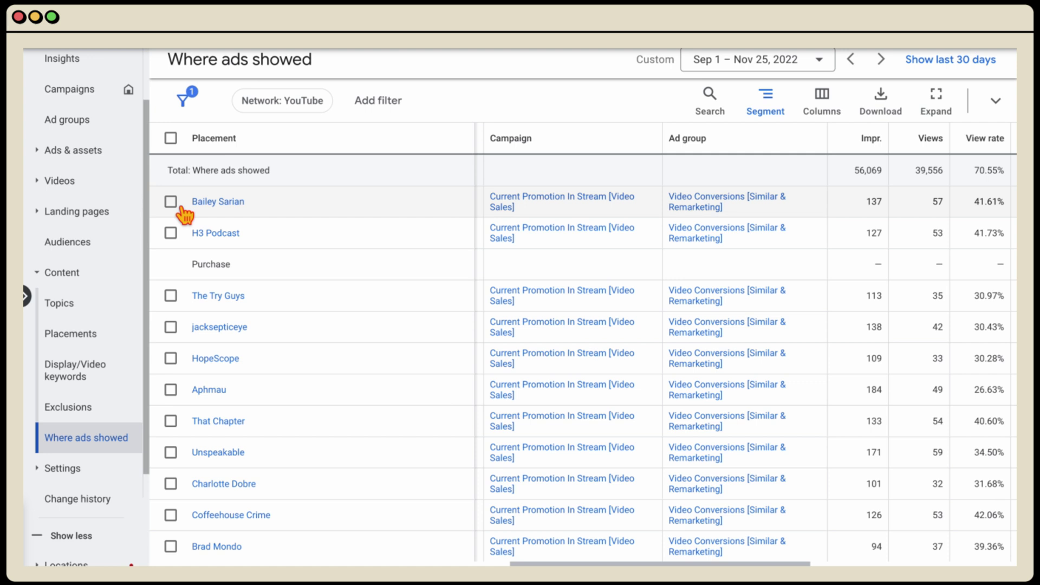
# - Open the video campaigns' Audiences report, show the segments table and examine the segments' views, view rates and costs
pyautogui.click(98, 264)
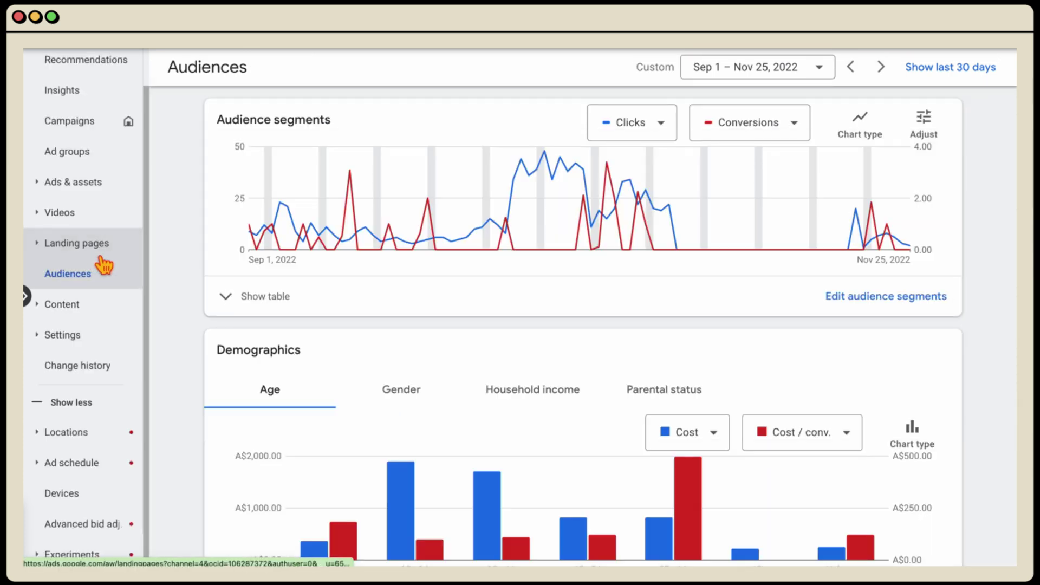
pyautogui.scroll(-3, 583, 325)
pyautogui.scroll(-2, 345, 362)
pyautogui.hscroll(5, 448, 360)
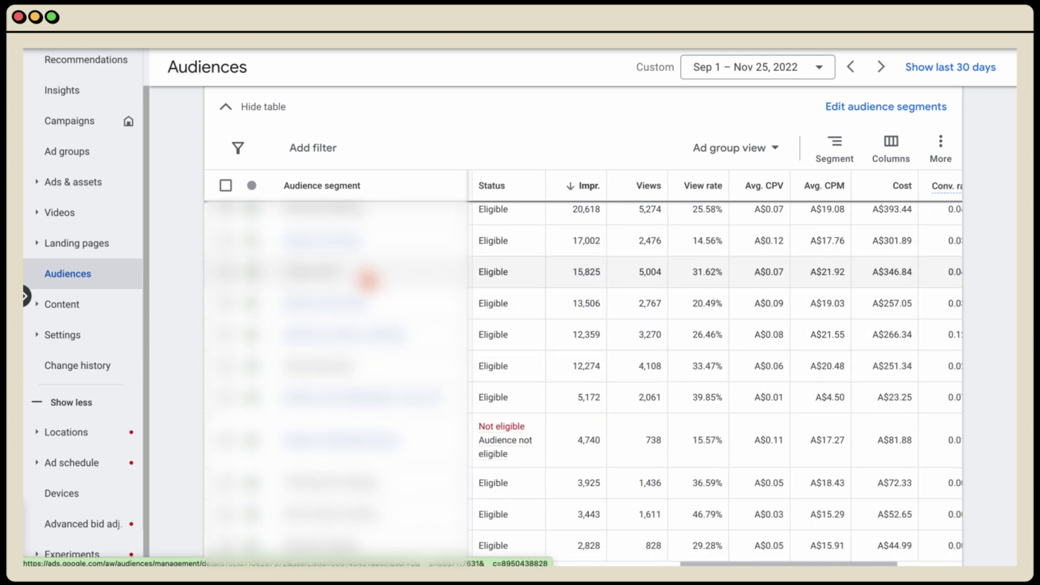
pyautogui.scroll(-1, 382, 367)
pyautogui.scroll(-10, 382, 367)
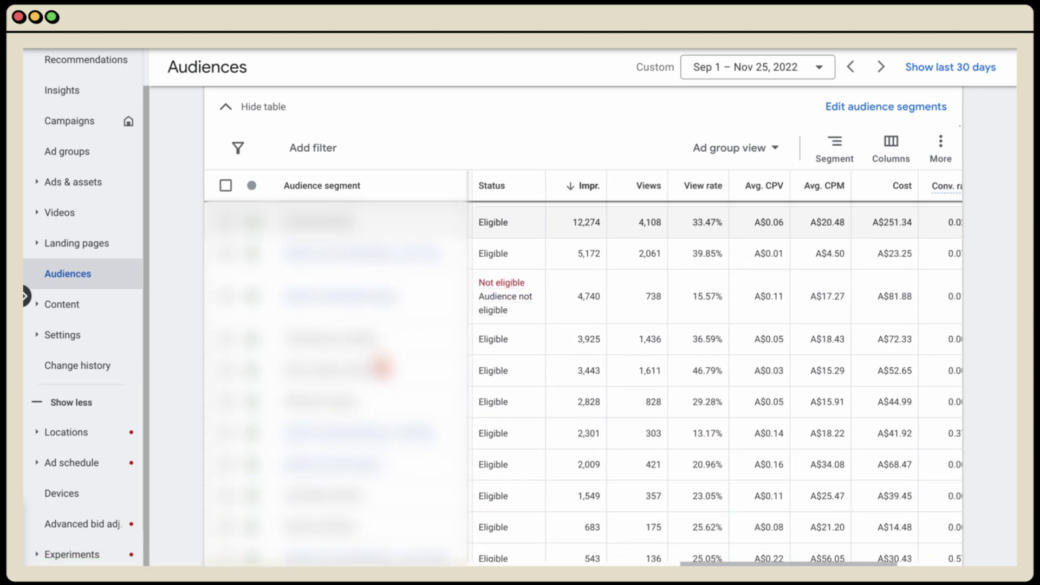